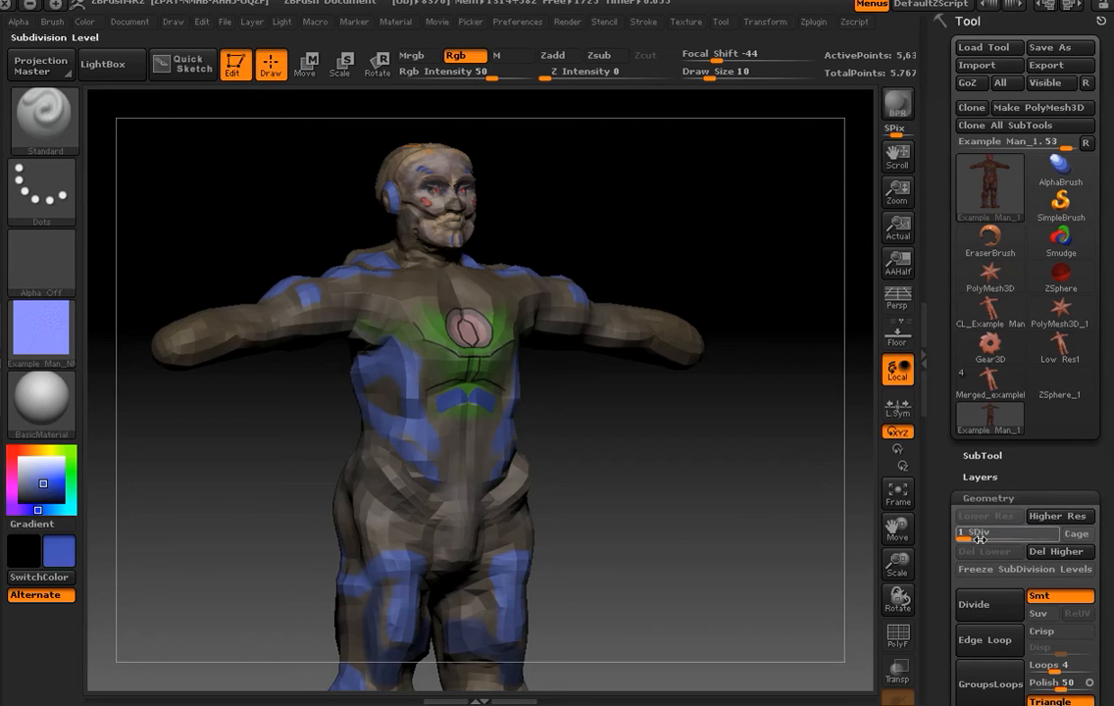
# Raise the Example Man model to subdivision level 6.
pyautogui.click(1054, 531)
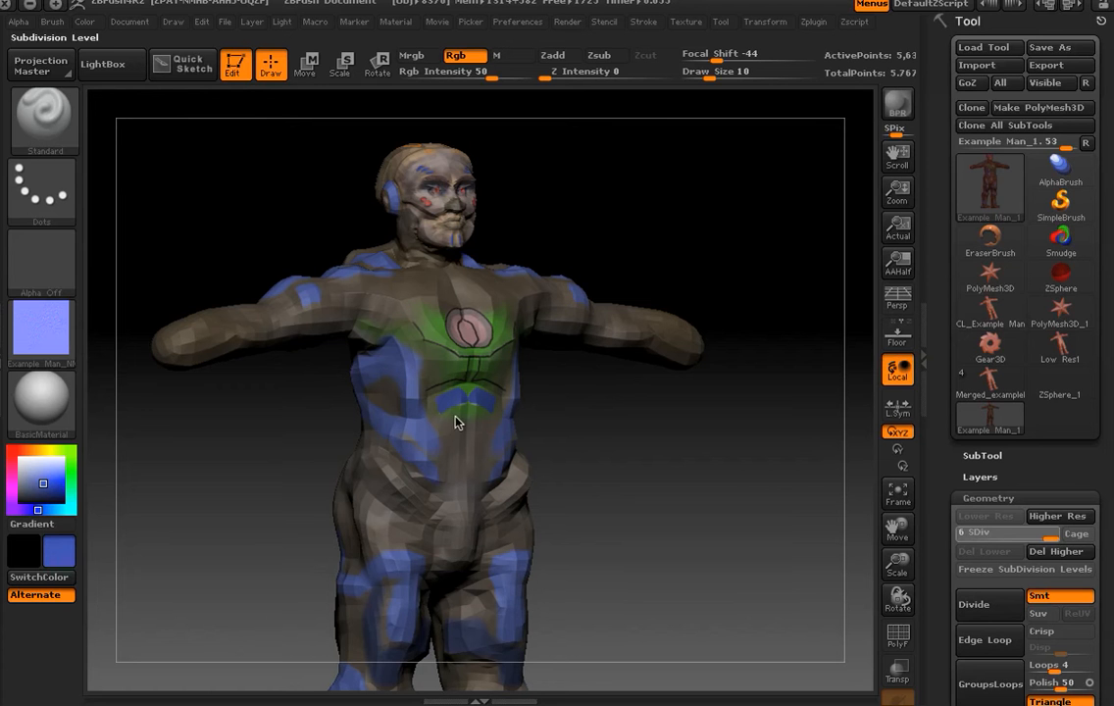
pyautogui.press('d')
pyautogui.press('d')
pyautogui.press('d')
pyautogui.press('d')
pyautogui.press('d')
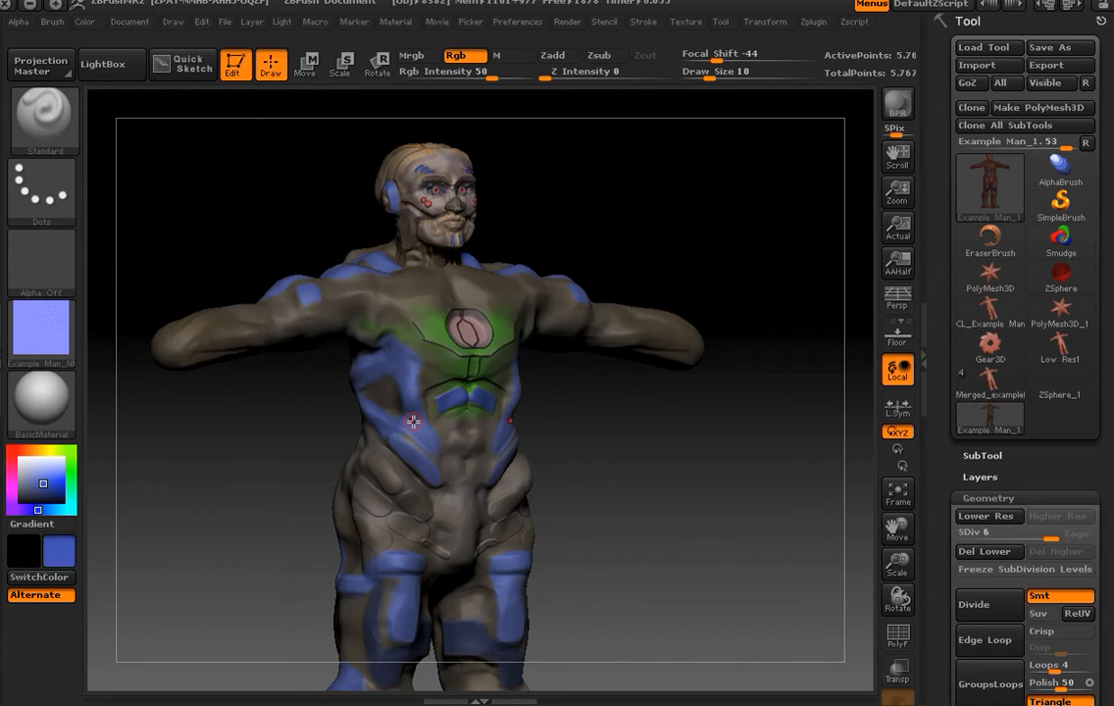
# Open the model's Texture Map settings and examine the texture assigned to it.
pyautogui.moveTo(1106, 470); pyautogui.dragTo(1107, 78)
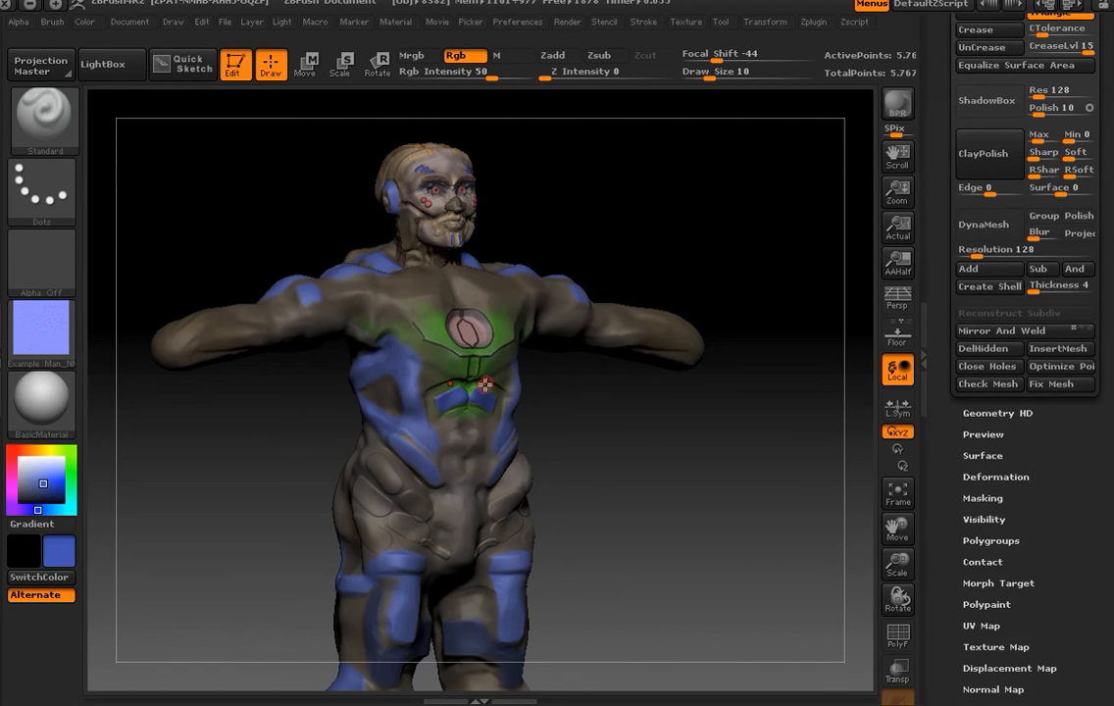
pyautogui.moveTo(1079, 501); pyautogui.dragTo(1069, 377)
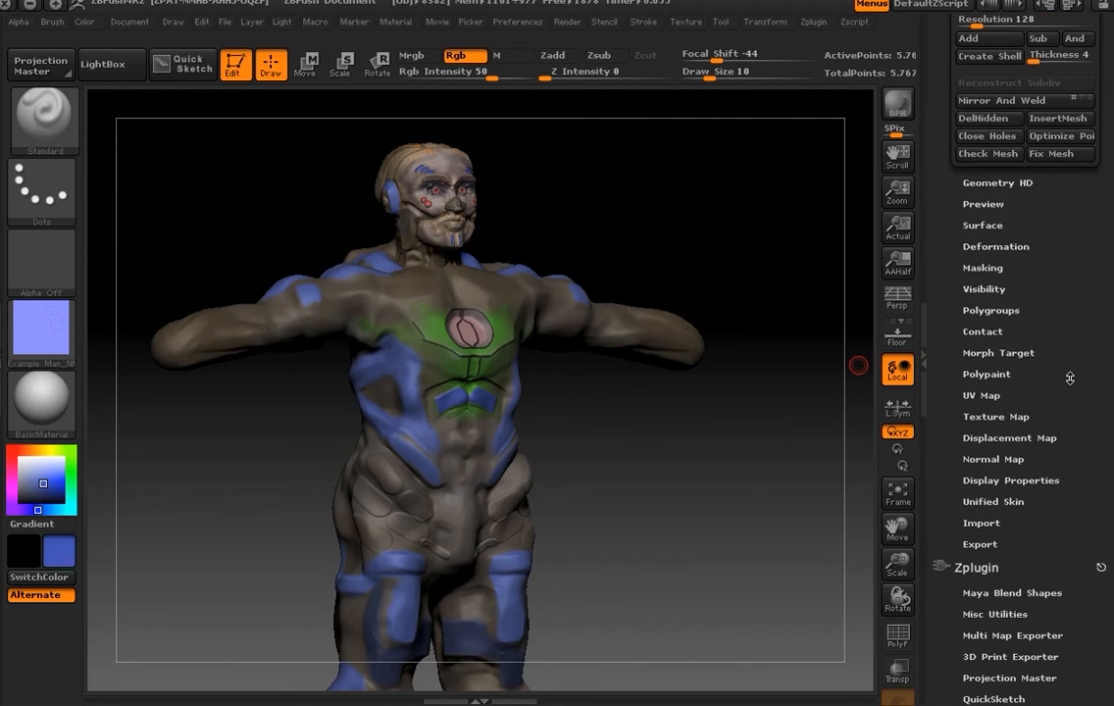
pyautogui.click(989, 417)
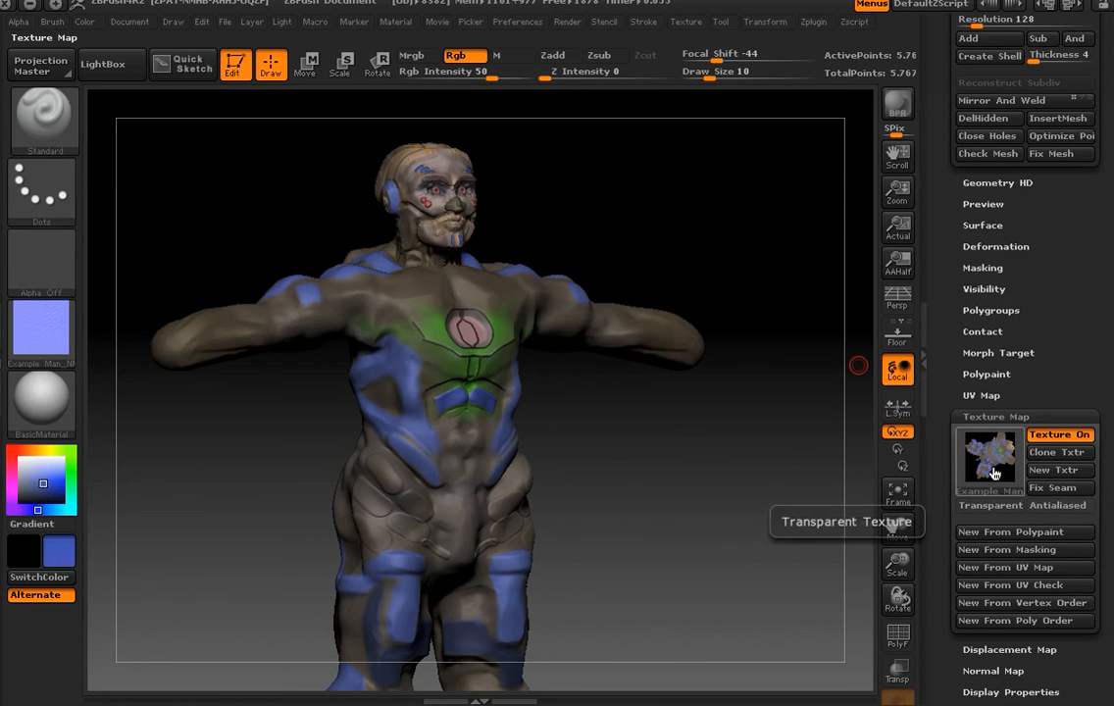
pyautogui.moveTo(1013, 485)
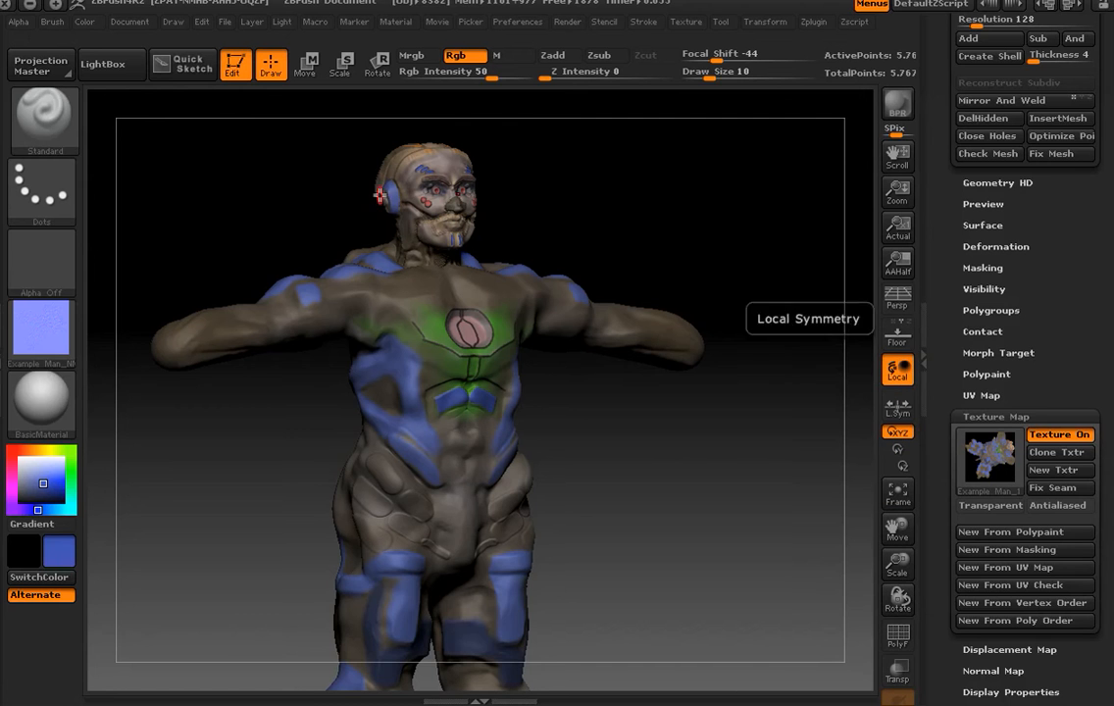
# Make the Example Man_COLOR texture the current texture and bring up its flip and export options.
pyautogui.click(44, 343)
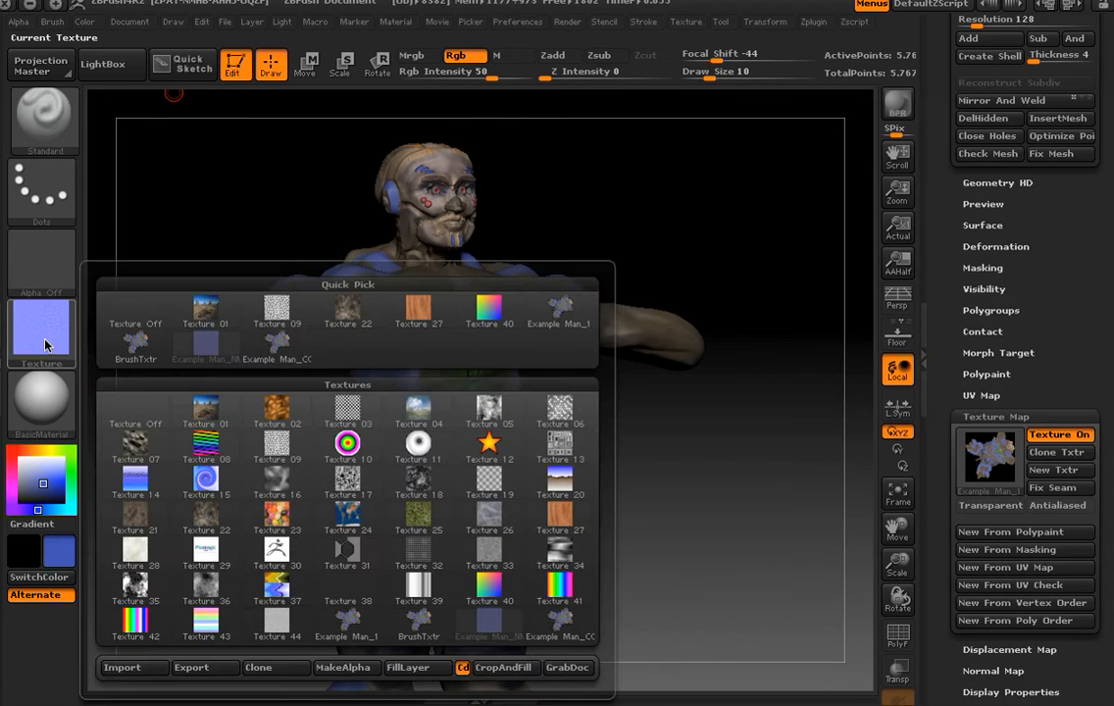
pyautogui.click(279, 348)
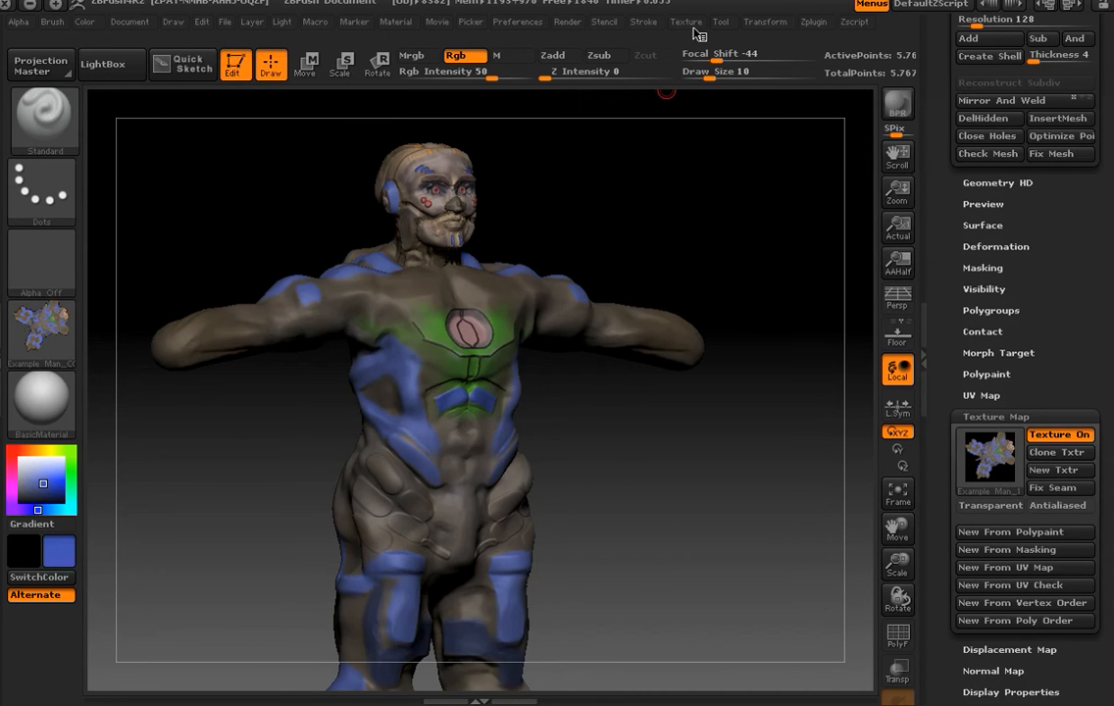
pyautogui.click(687, 22)
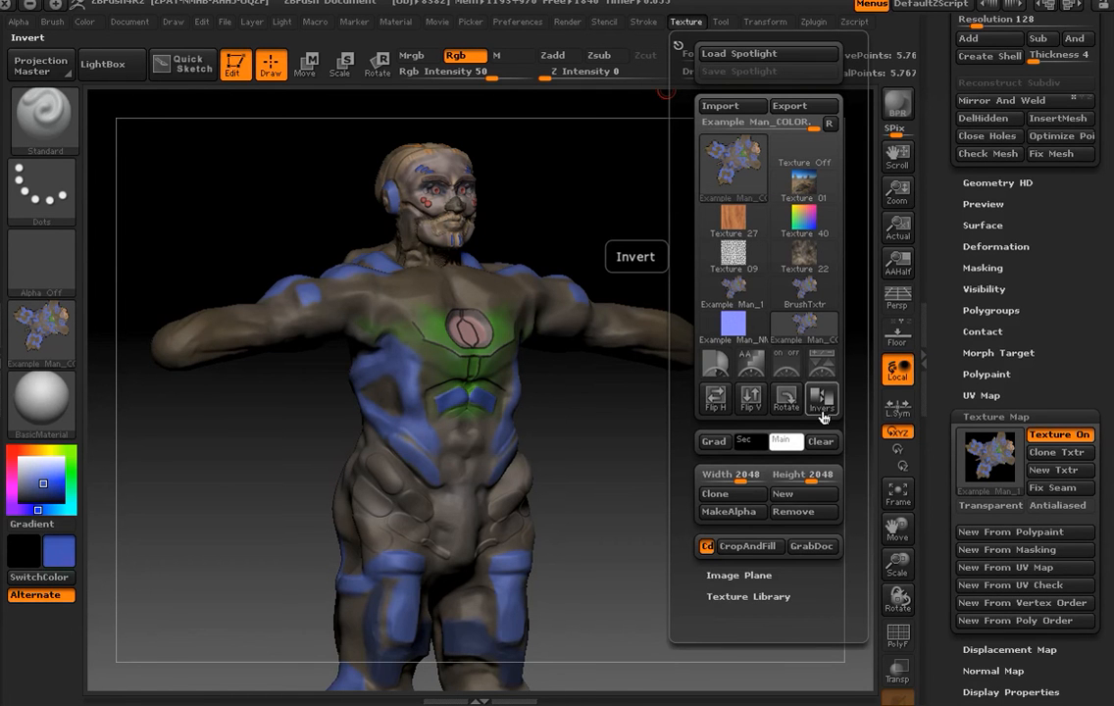
pyautogui.moveTo(750, 326)
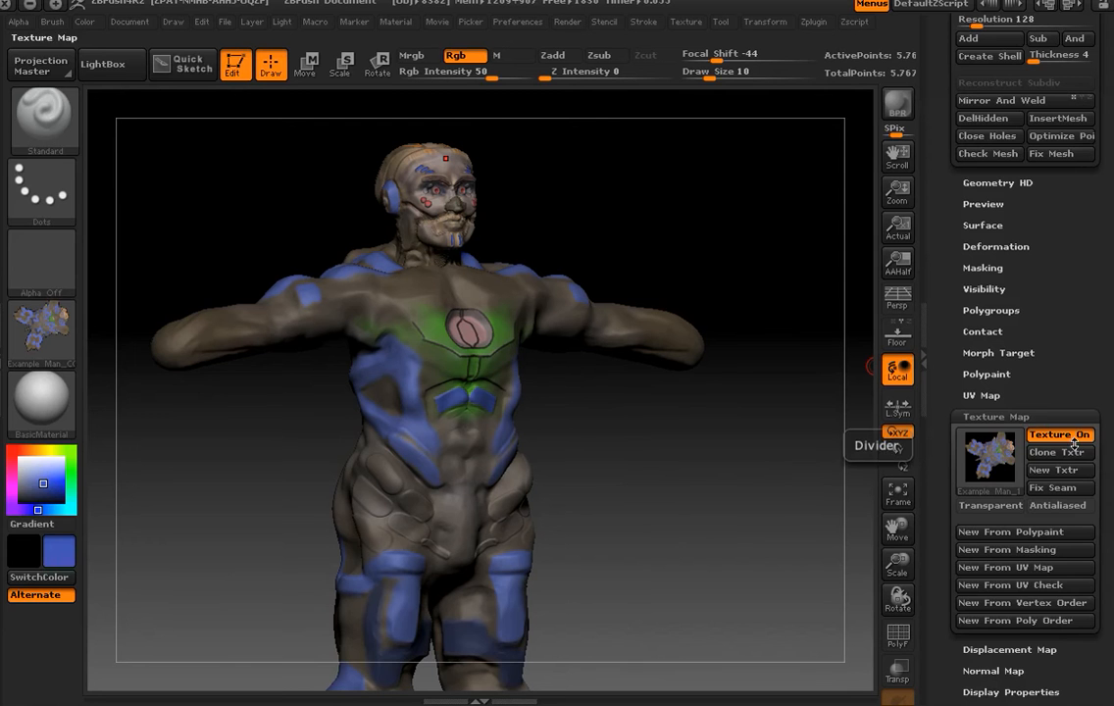
# Switch from the Texture Map to the Normal Map settings and lower the model to subdivision level 1.
pyautogui.click(1023, 418)
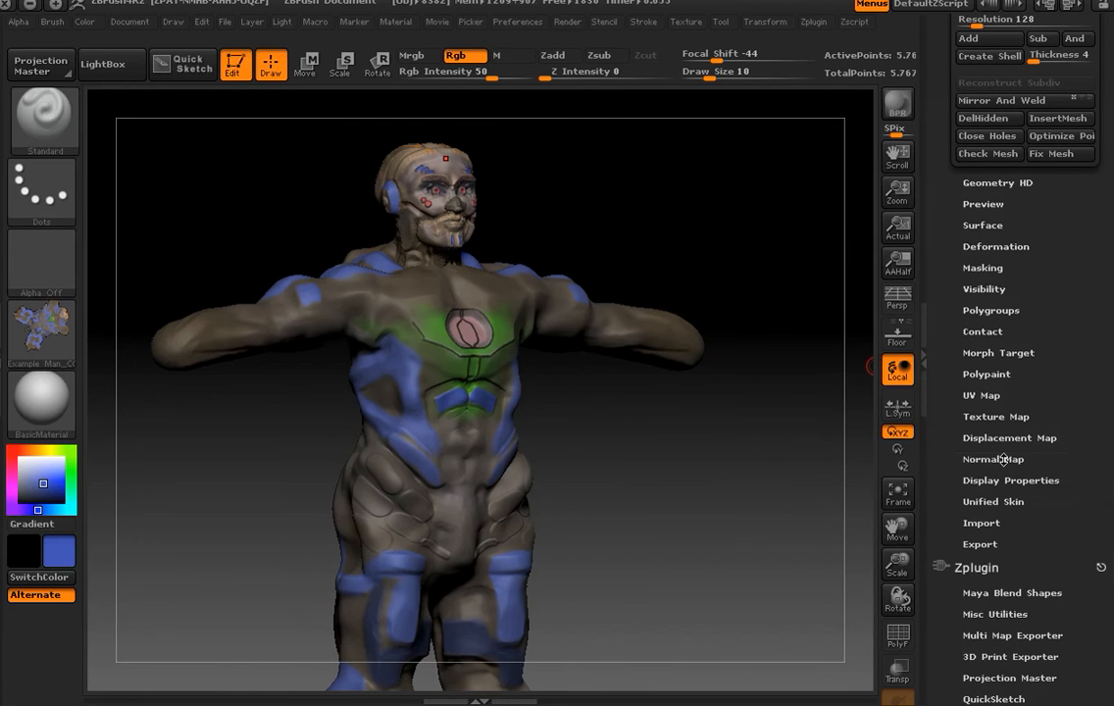
pyautogui.click(1002, 459)
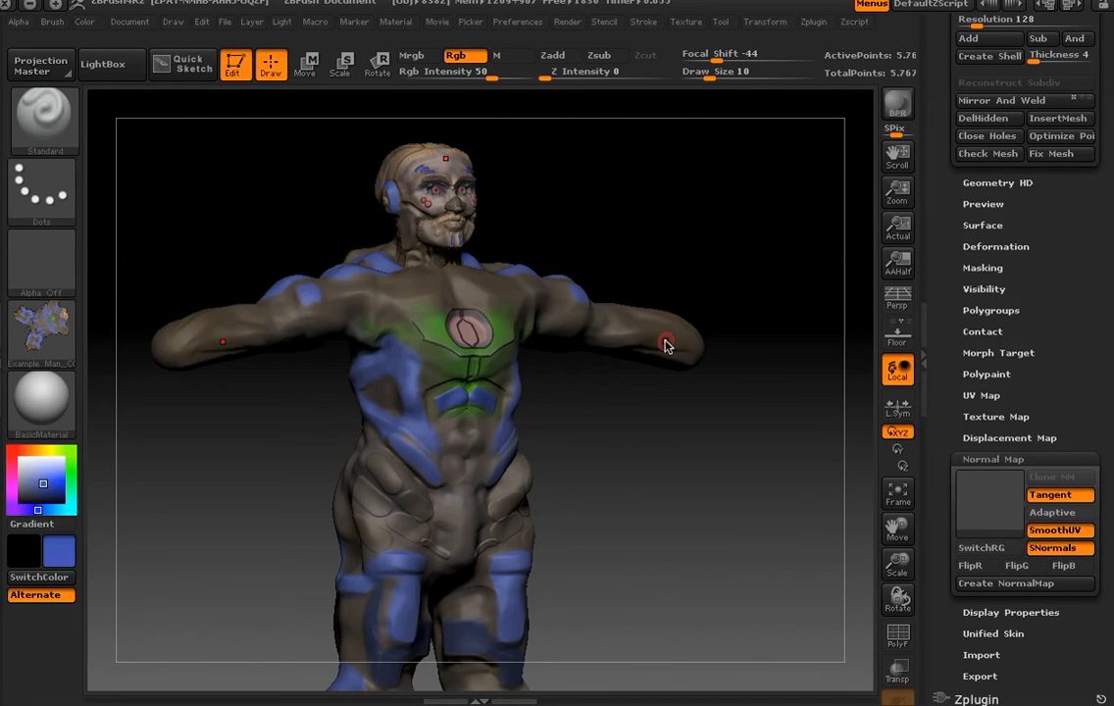
pyautogui.scroll(10, 1079, 219)
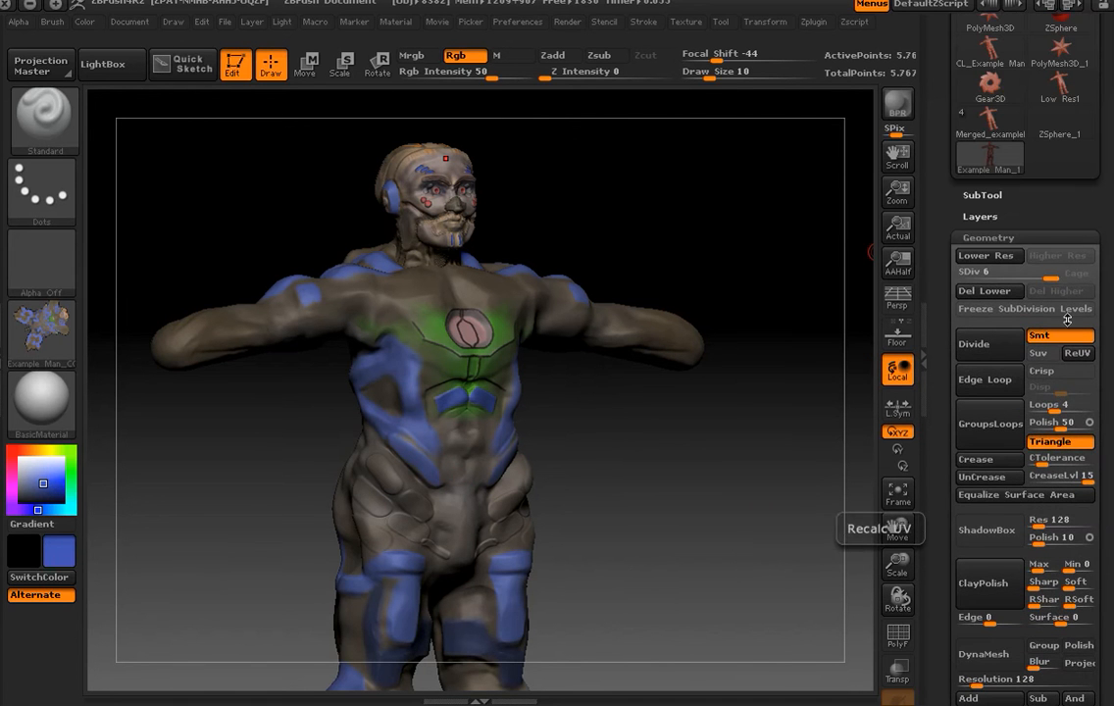
pyautogui.moveTo(1050, 278); pyautogui.dragTo(952, 280)
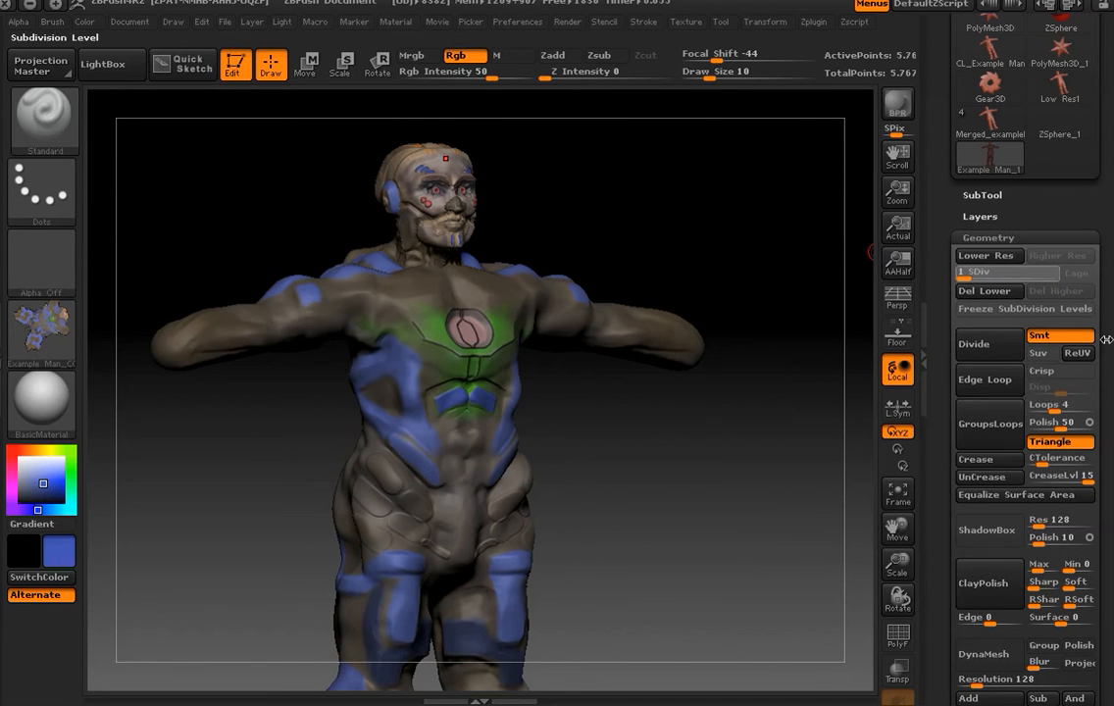
pyautogui.scroll(-15, 1104, 352)
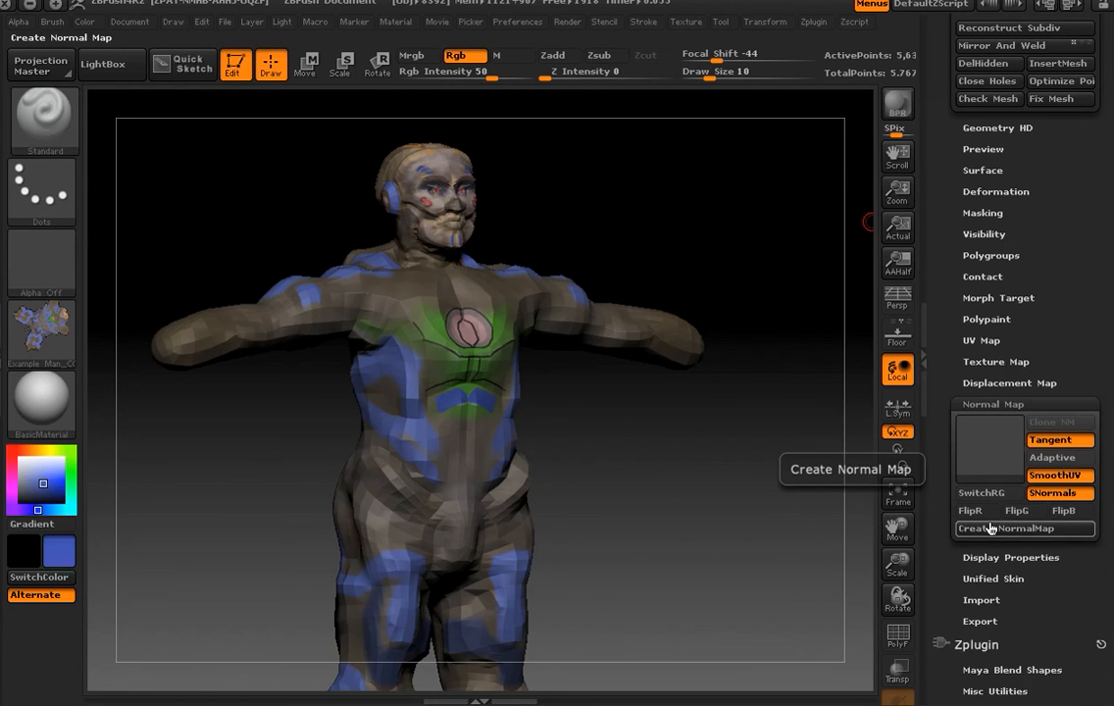
# Preview the Example Man_NM normal map among the available textures.
pyautogui.click(42, 329)
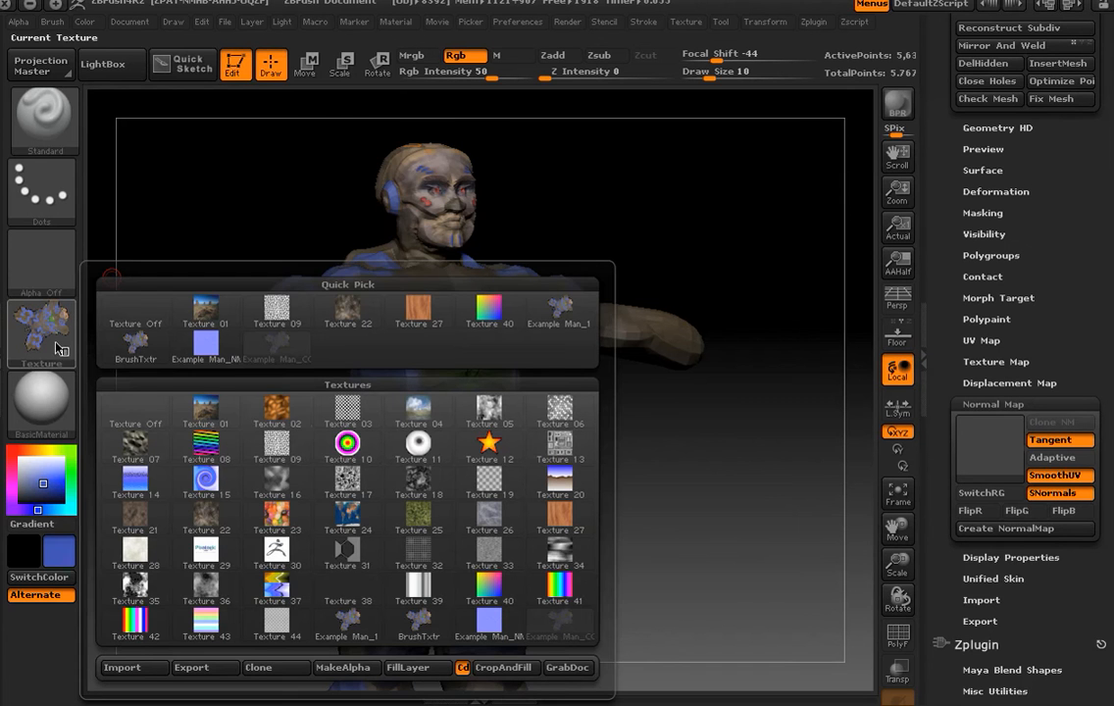
pyautogui.moveTo(216, 355)
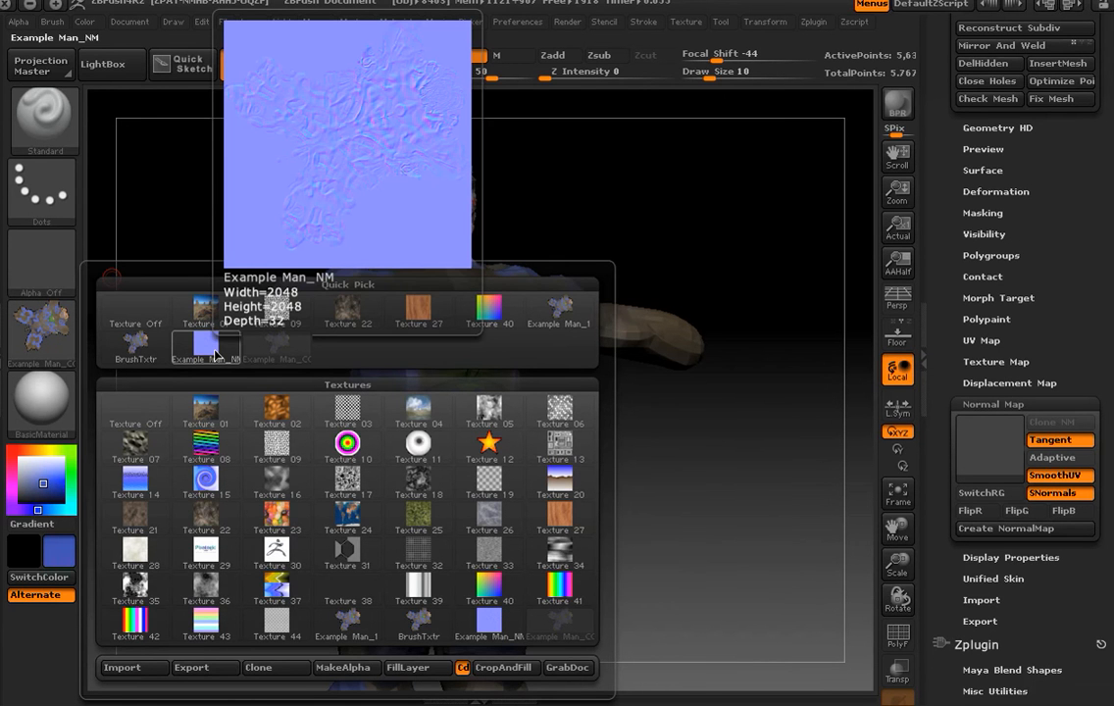
pyautogui.click(216, 354)
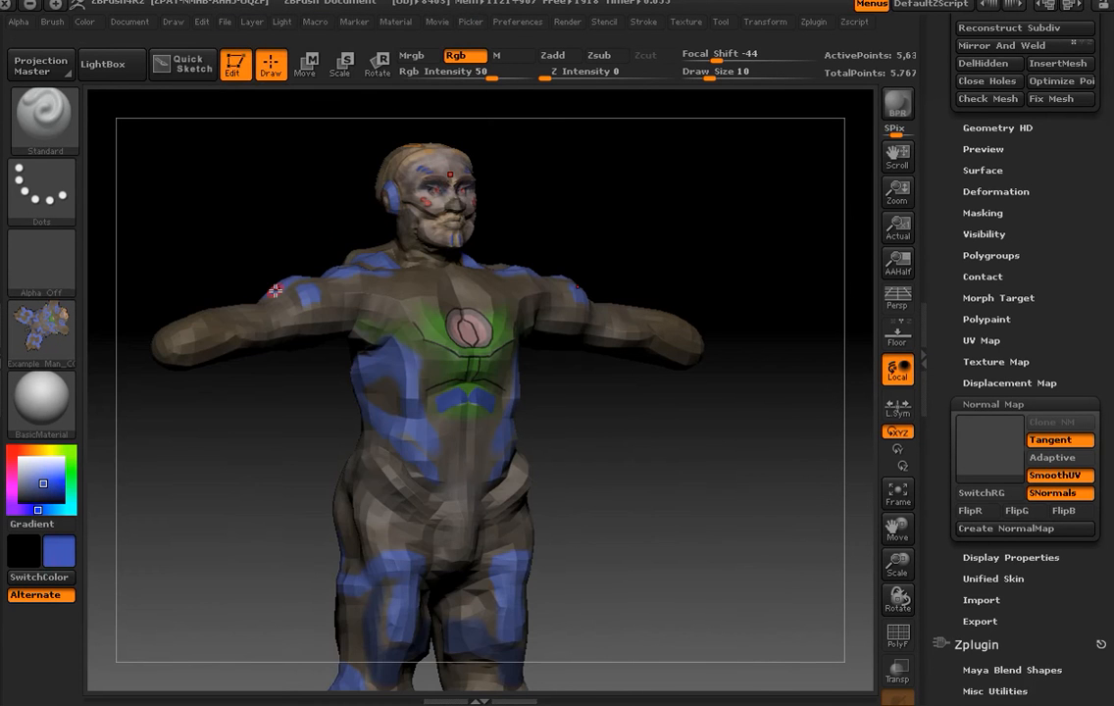
pyautogui.click(22, 323)
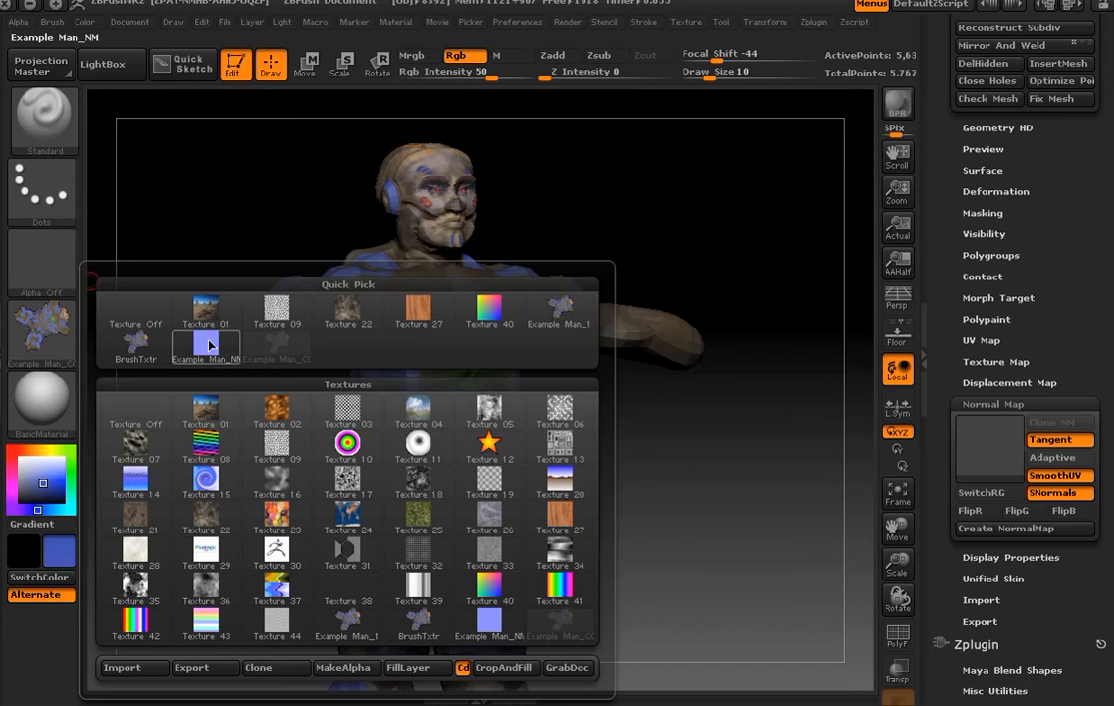
pyautogui.moveTo(208, 345)
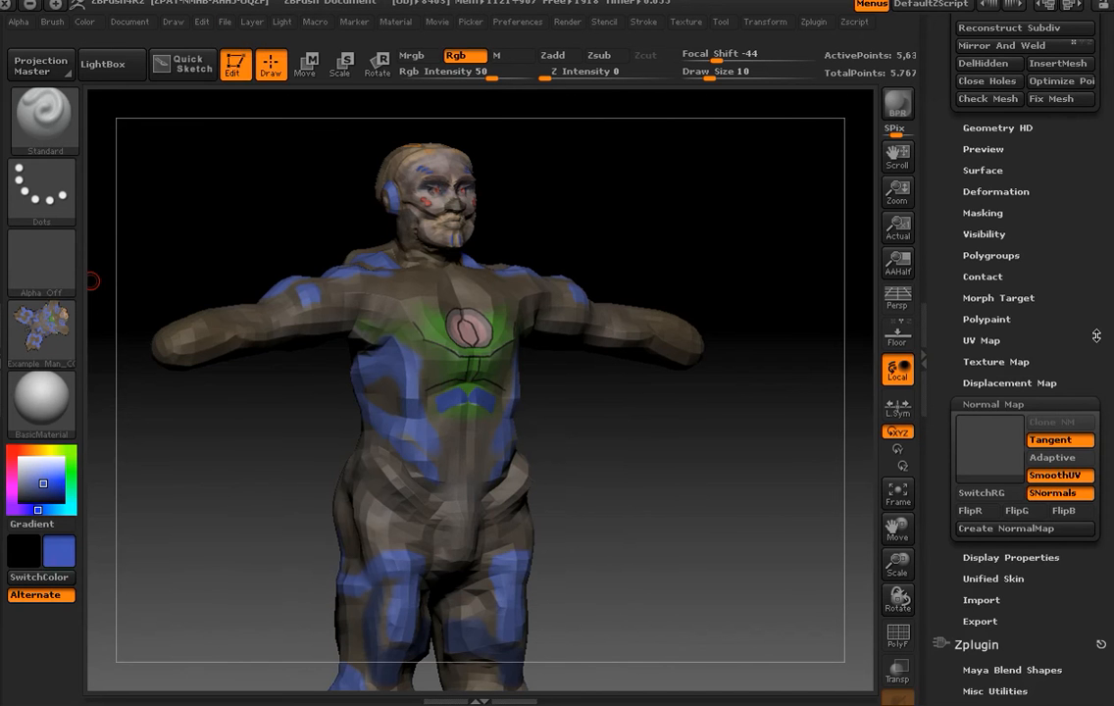
pyautogui.moveTo(1105, 466); pyautogui.dragTo(1103, 414)
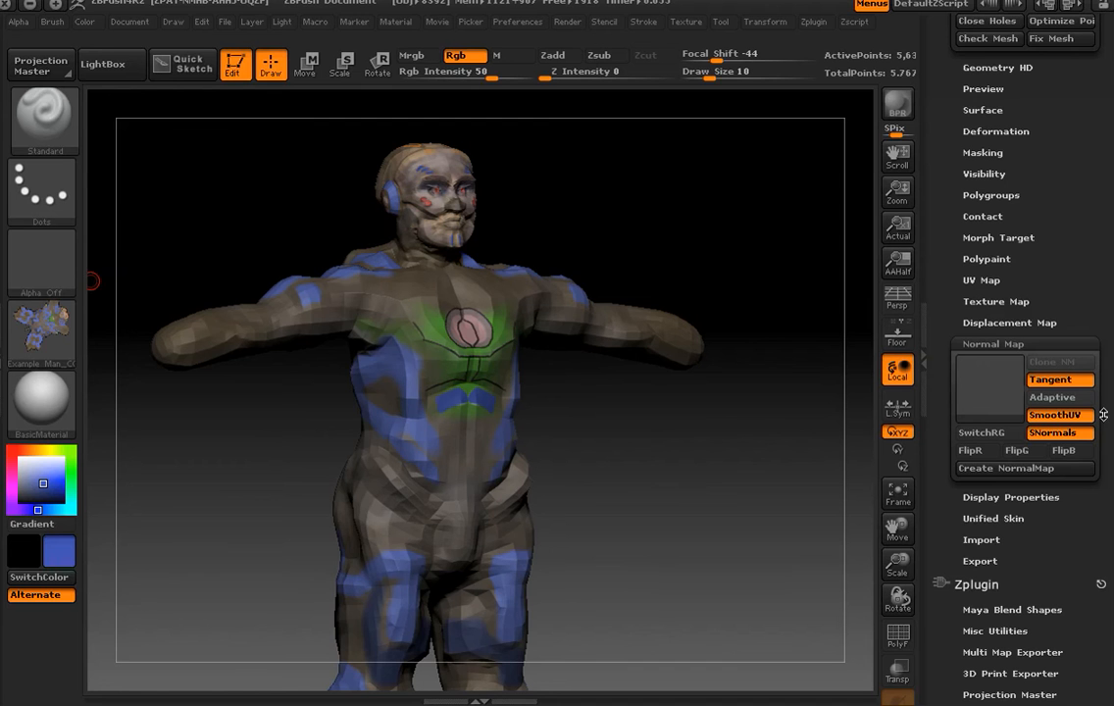
pyautogui.moveTo(1105, 400); pyautogui.dragTo(1107, 372)
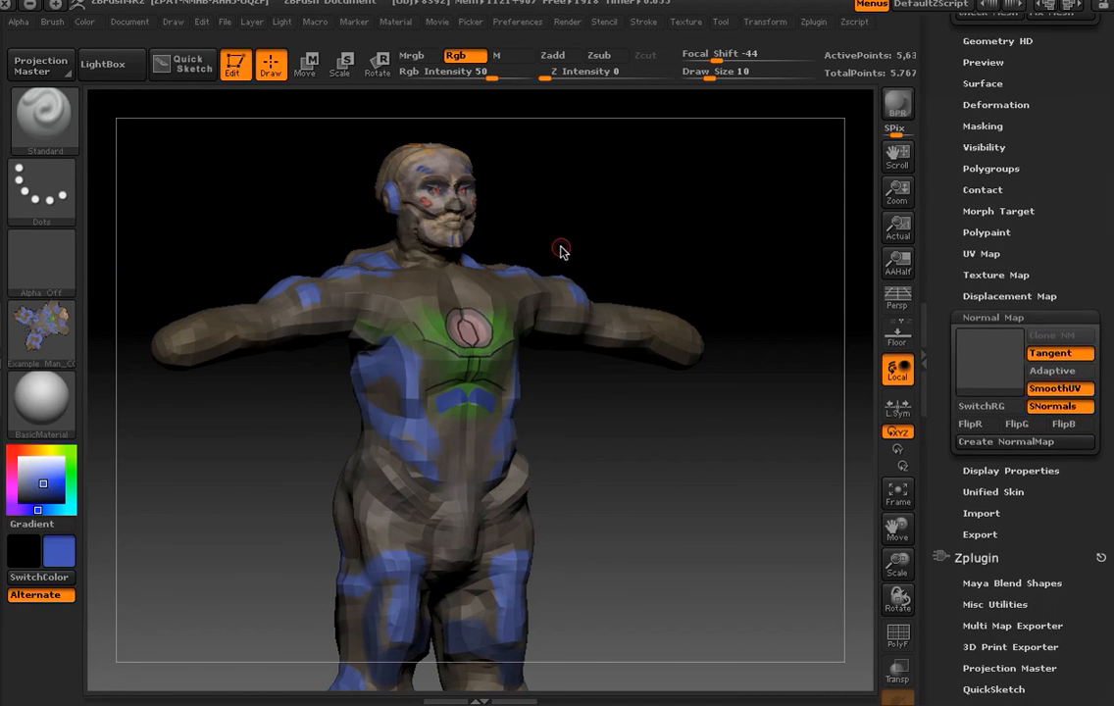
pyautogui.moveTo(1105, 462); pyautogui.dragTo(1105, 433)
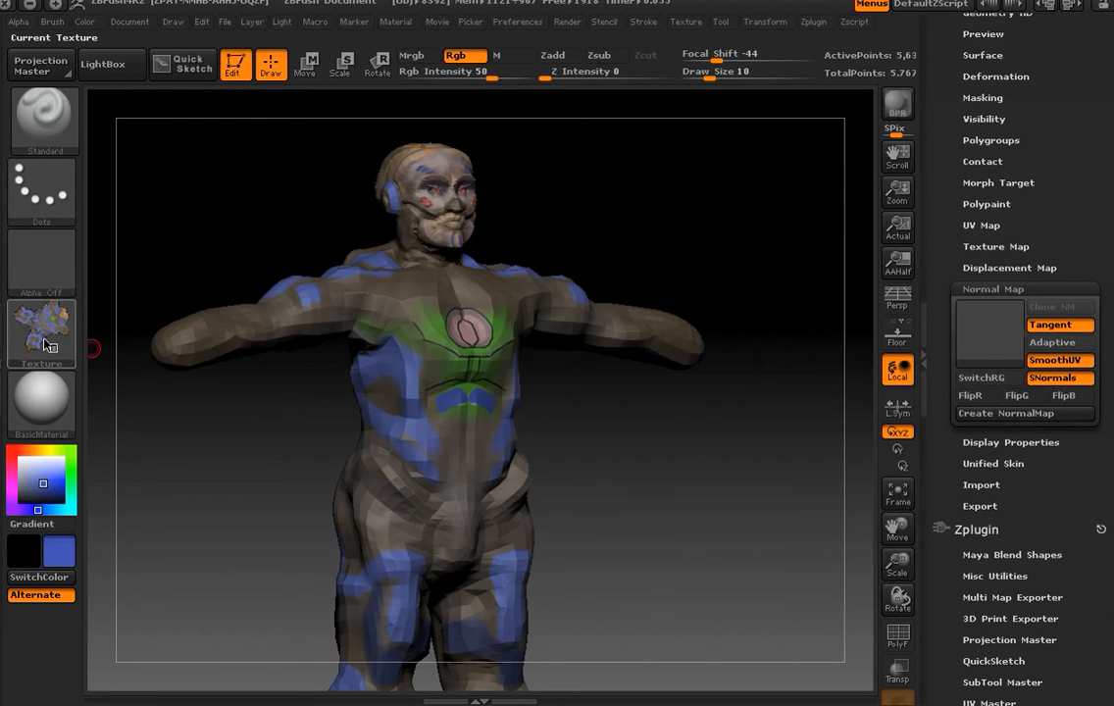
pyautogui.moveTo(1078, 99)
pyautogui.mouseDown()
pyautogui.moveTo(1093, 166)
pyautogui.moveTo(1098, 385)
pyautogui.mouseUp()
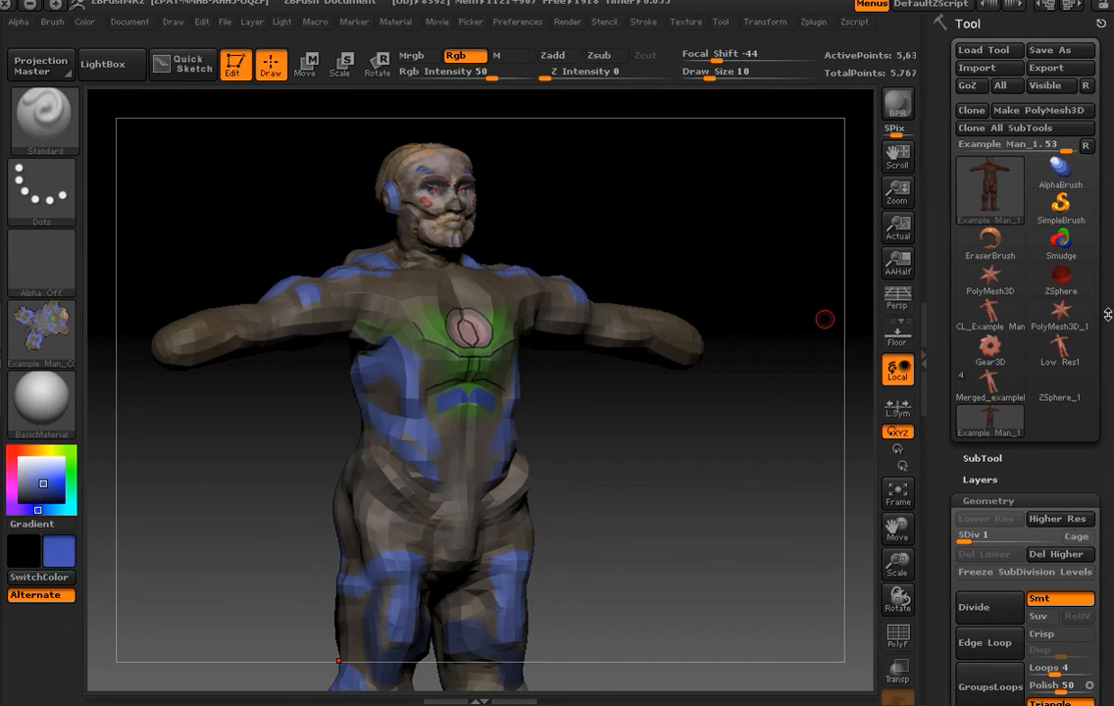
pyautogui.scroll(-5, 1107, 315)
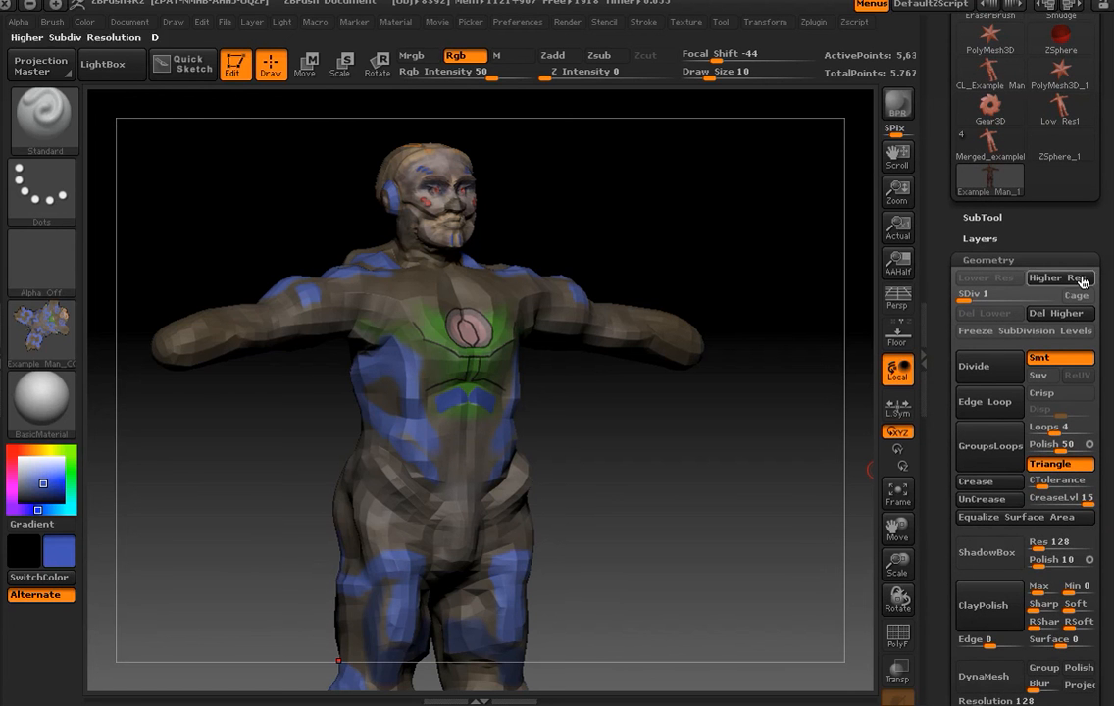
pyautogui.scroll(2, 1107, 412)
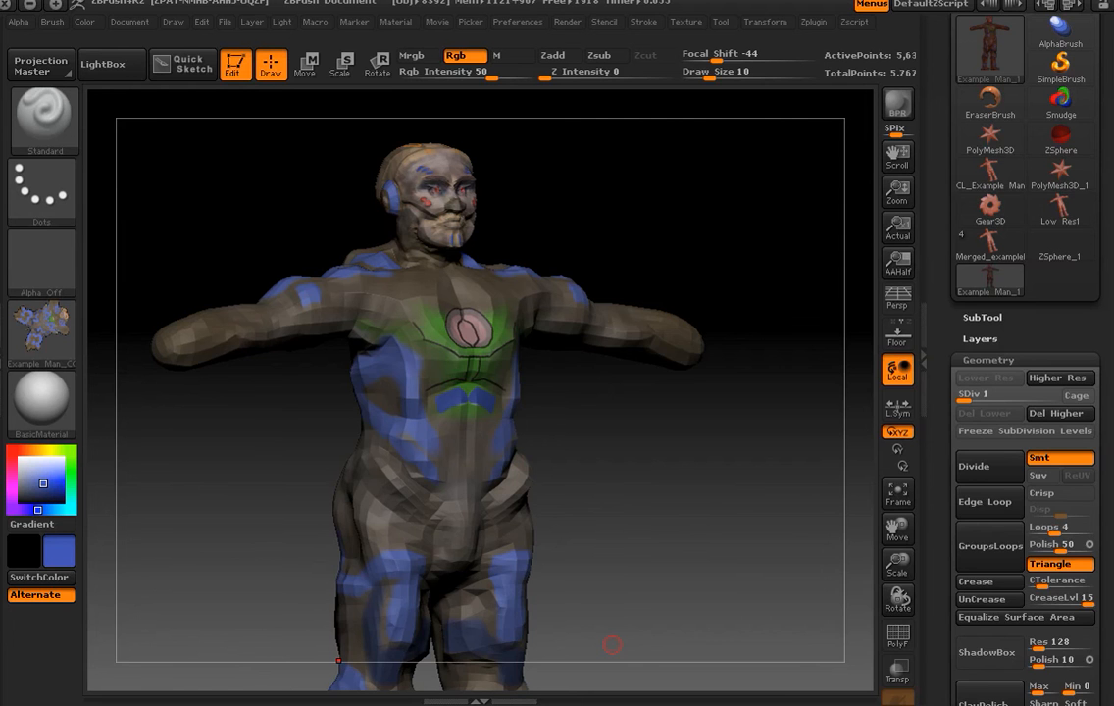
# Switch to Finder and browse from Macintosh HD through Users and Shared to the Pixologic folder.
pyautogui.click(871, 704)
pyautogui.click(1030, 662)
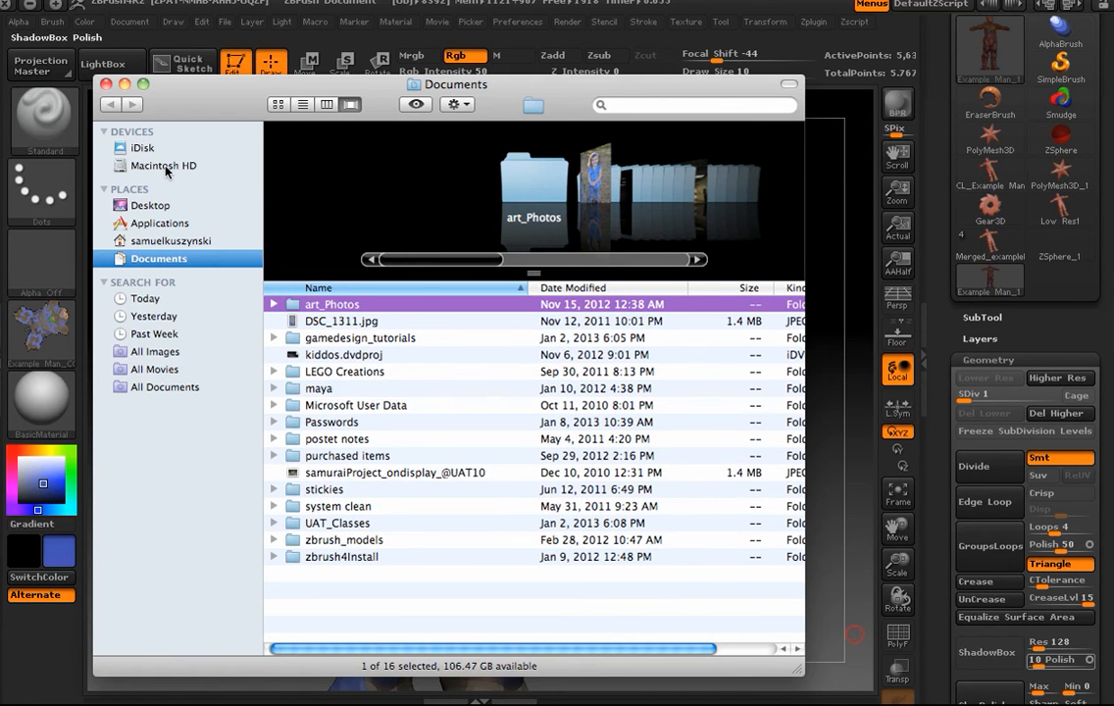
pyautogui.click(164, 166)
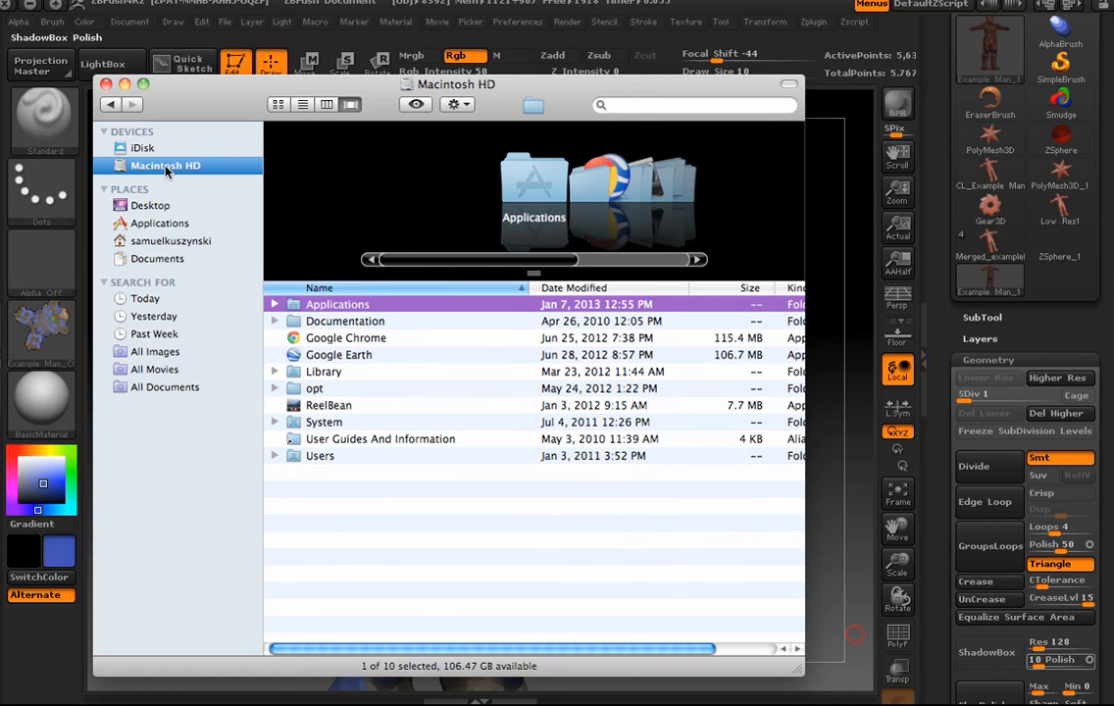
pyautogui.click(320, 456)
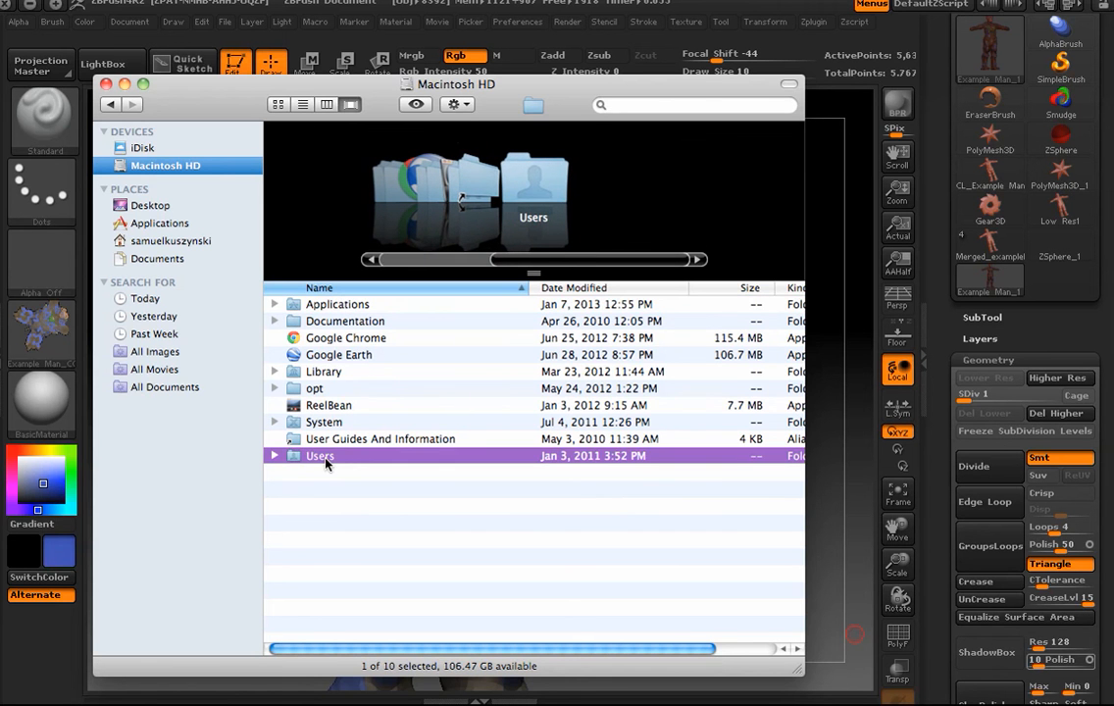
pyautogui.doubleClick(325, 461)
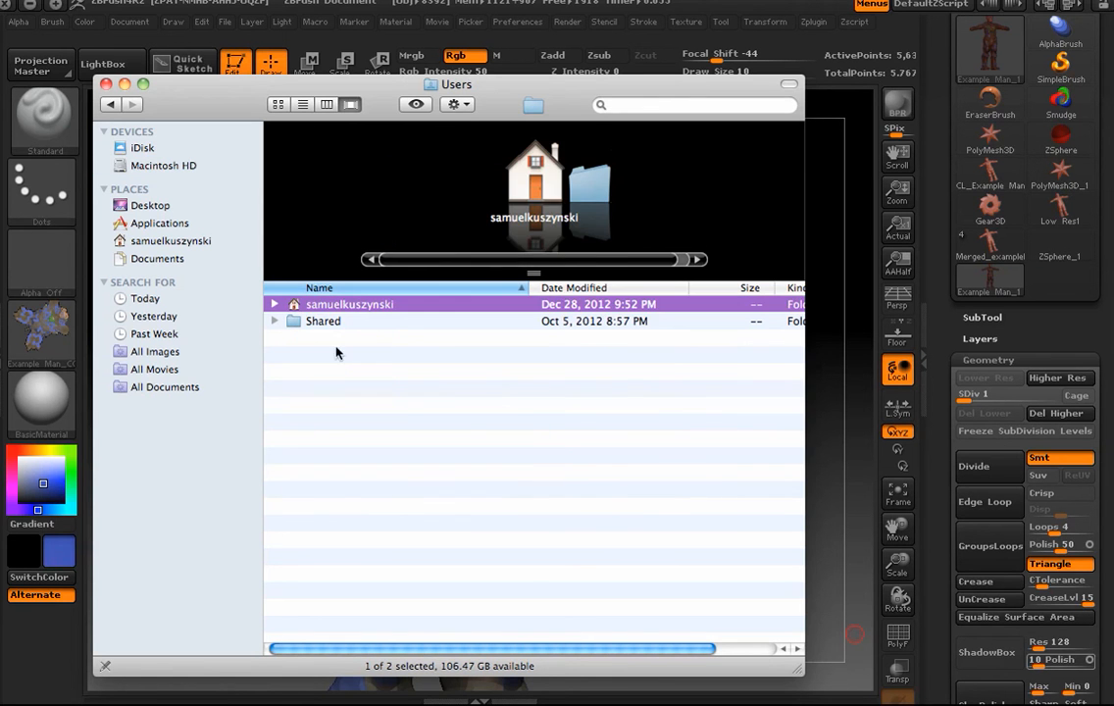
pyautogui.doubleClick(327, 323)
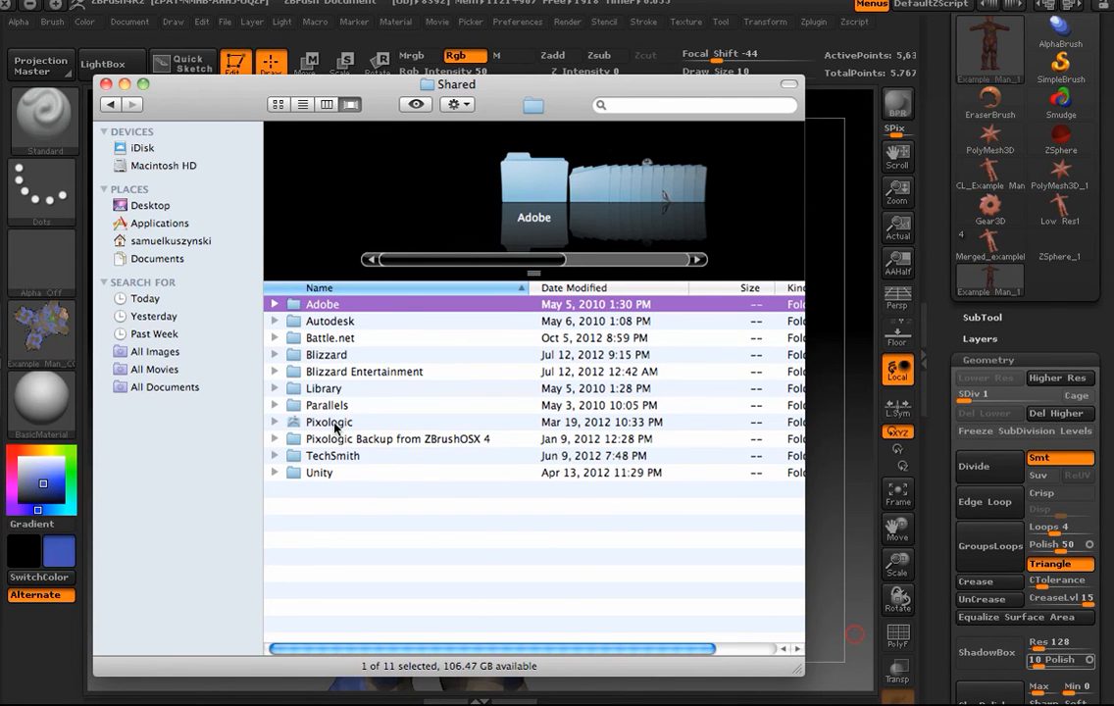
pyautogui.doubleClick(332, 423)
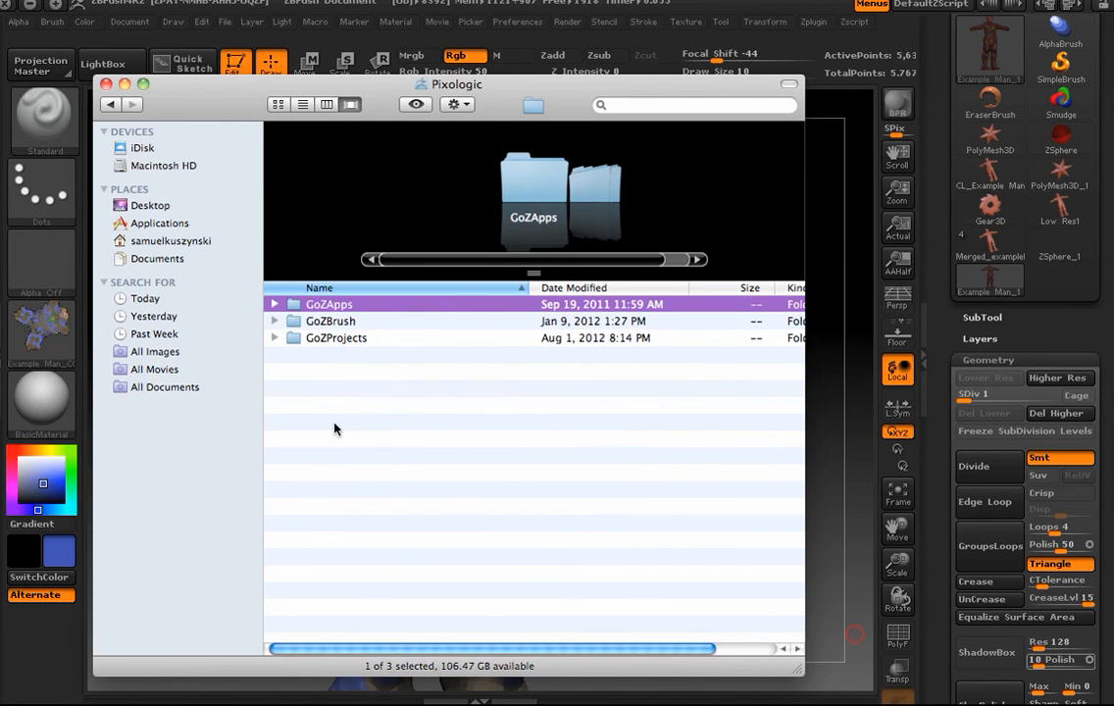
# Inspect the Default folder inside GoZProjects, and close the Finder window to return to ZBrush.
pyautogui.click(335, 341)
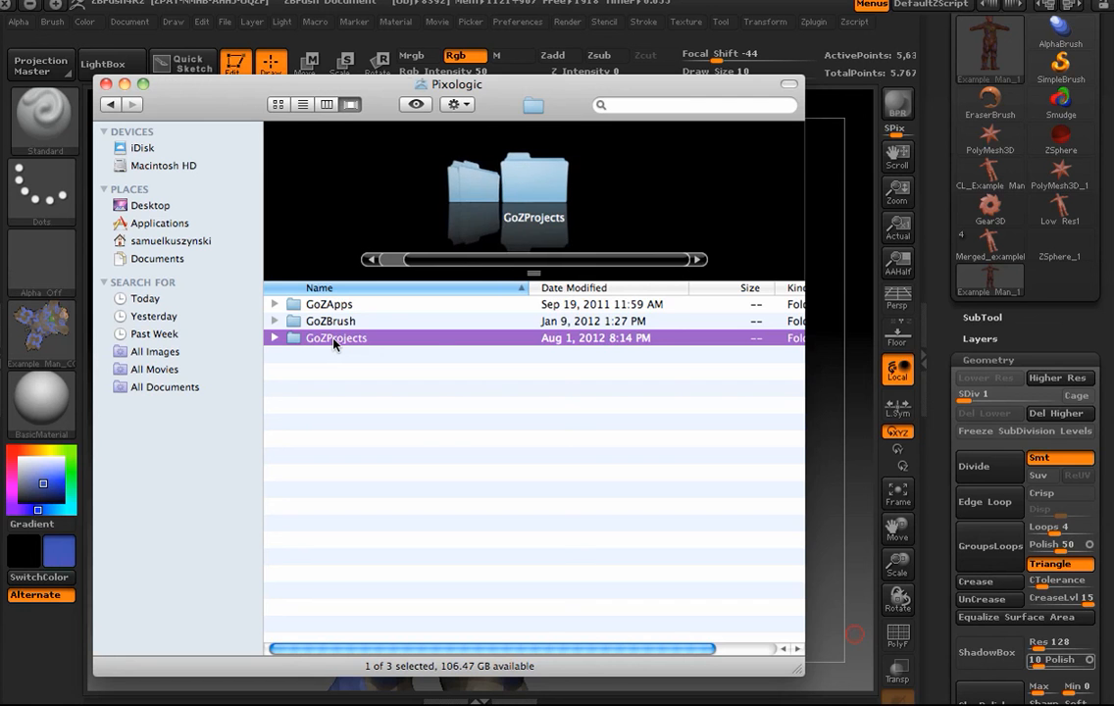
pyautogui.doubleClick(334, 341)
pyautogui.doubleClick(324, 305)
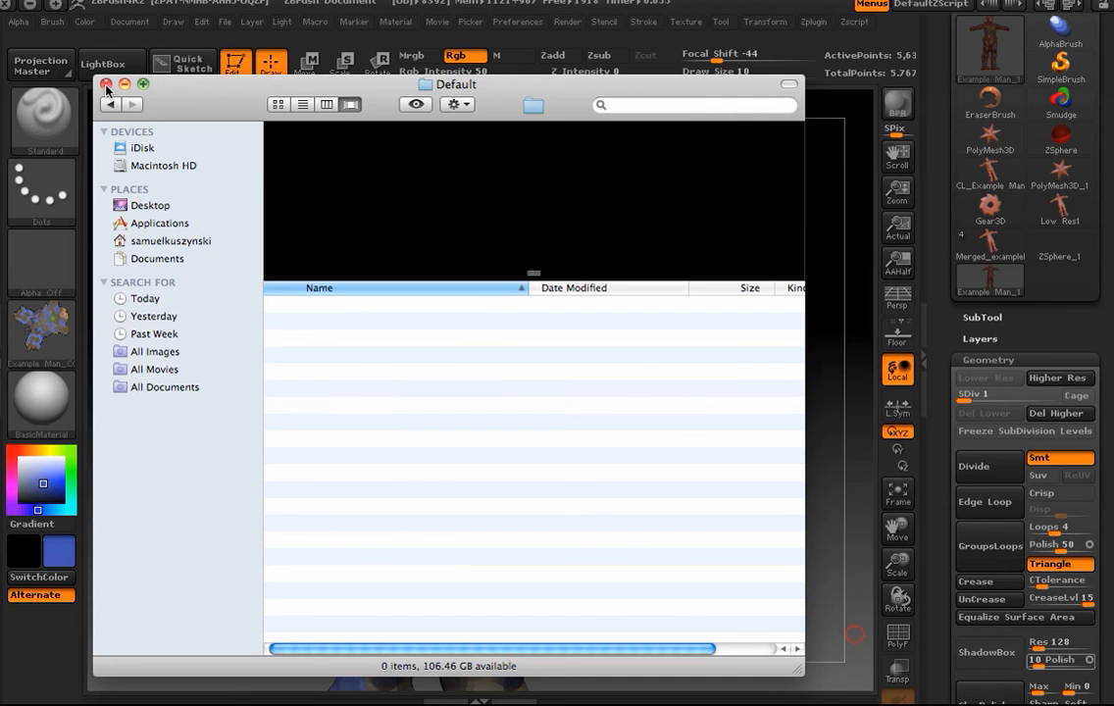
pyautogui.click(106, 84)
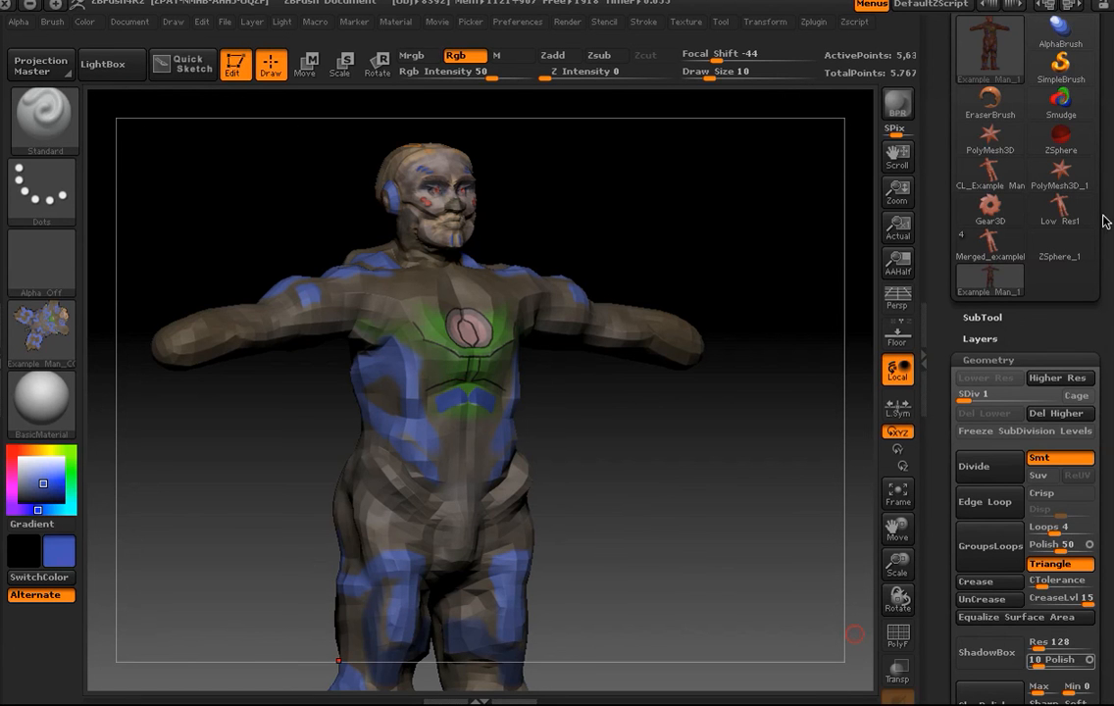
# Send the Example Man at subdivision level 1 with its maps to Maya through GoZ.
pyautogui.moveTo(1103, 209); pyautogui.dragTo(1103, 350)
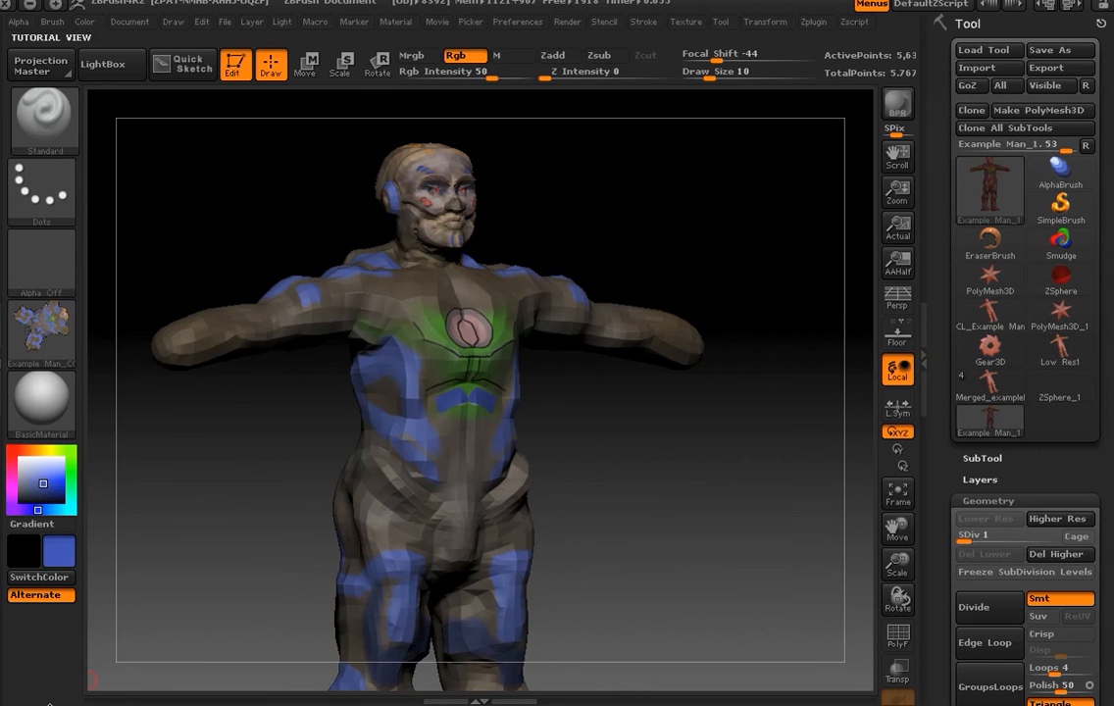
pyautogui.click(968, 88)
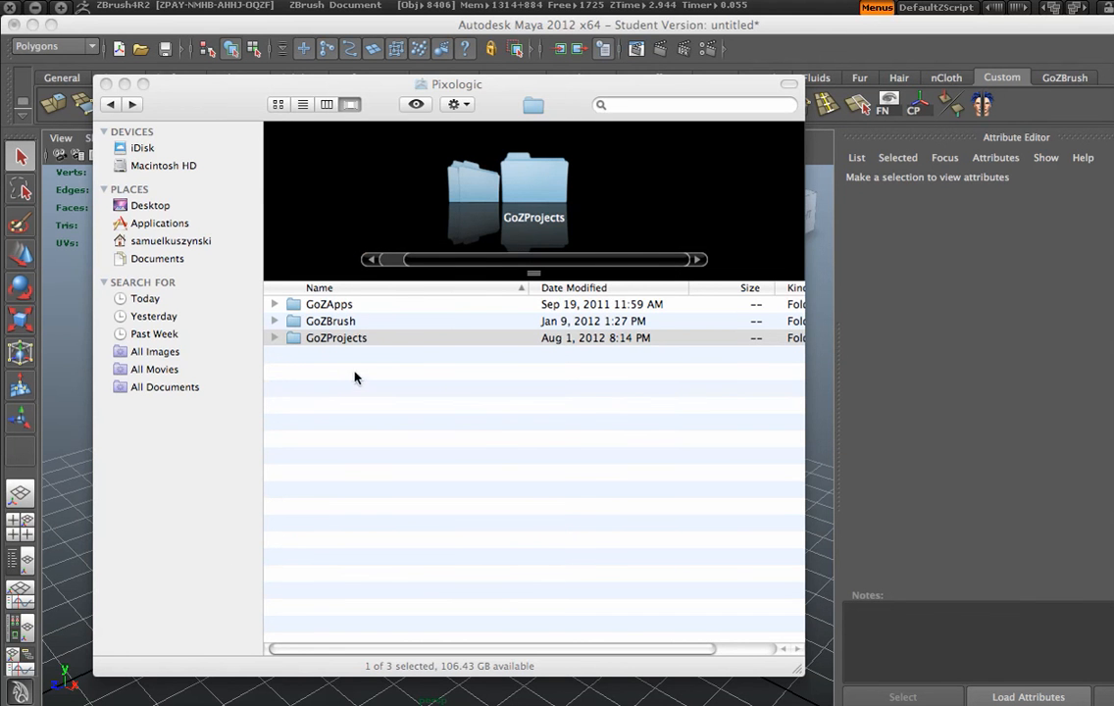
# Inspect the exported model and map files in the Default folder of GoZProjects, and close the Finder window.
pyautogui.doubleClick(360, 338)
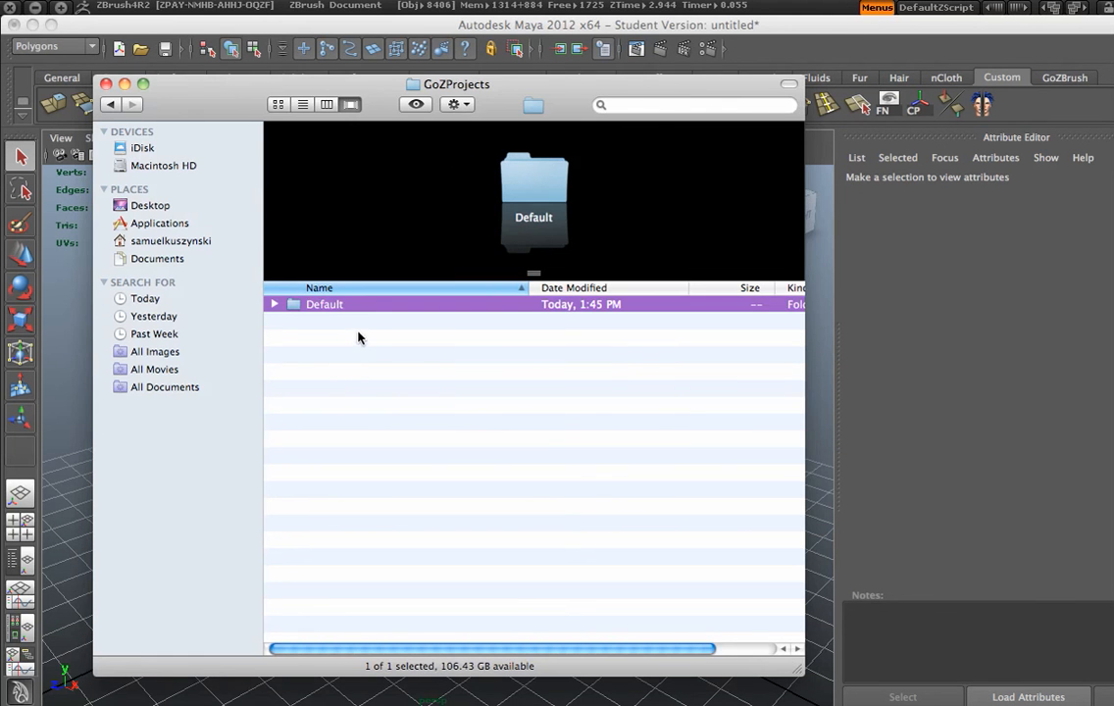
pyautogui.doubleClick(334, 305)
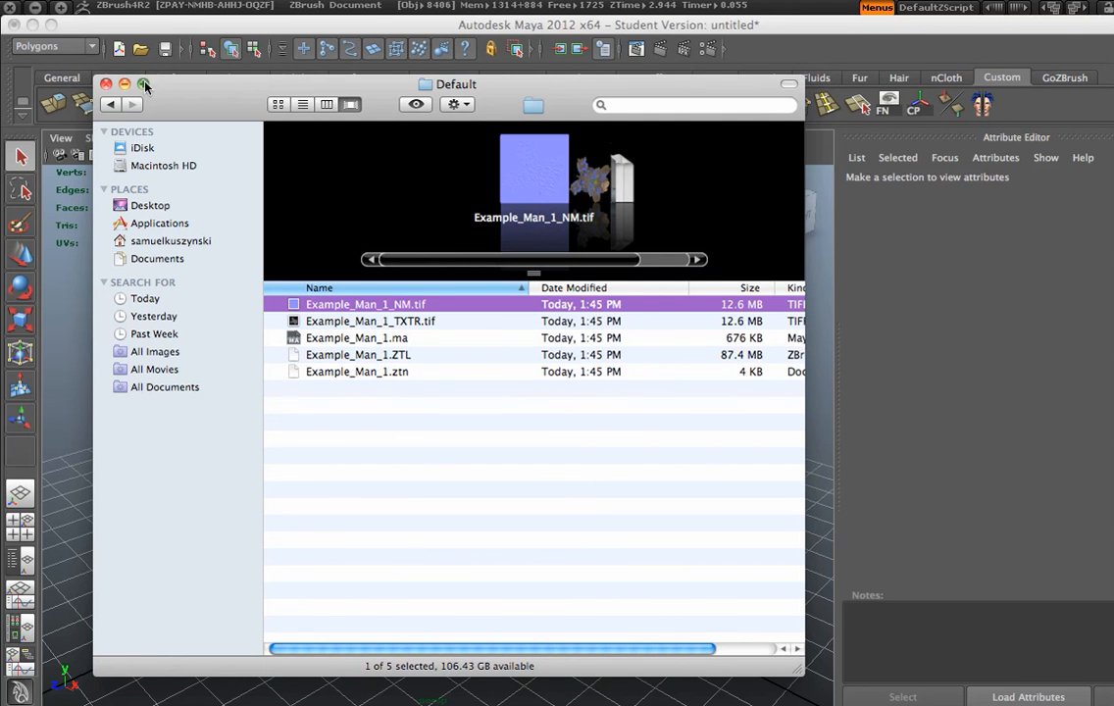
pyautogui.click(106, 85)
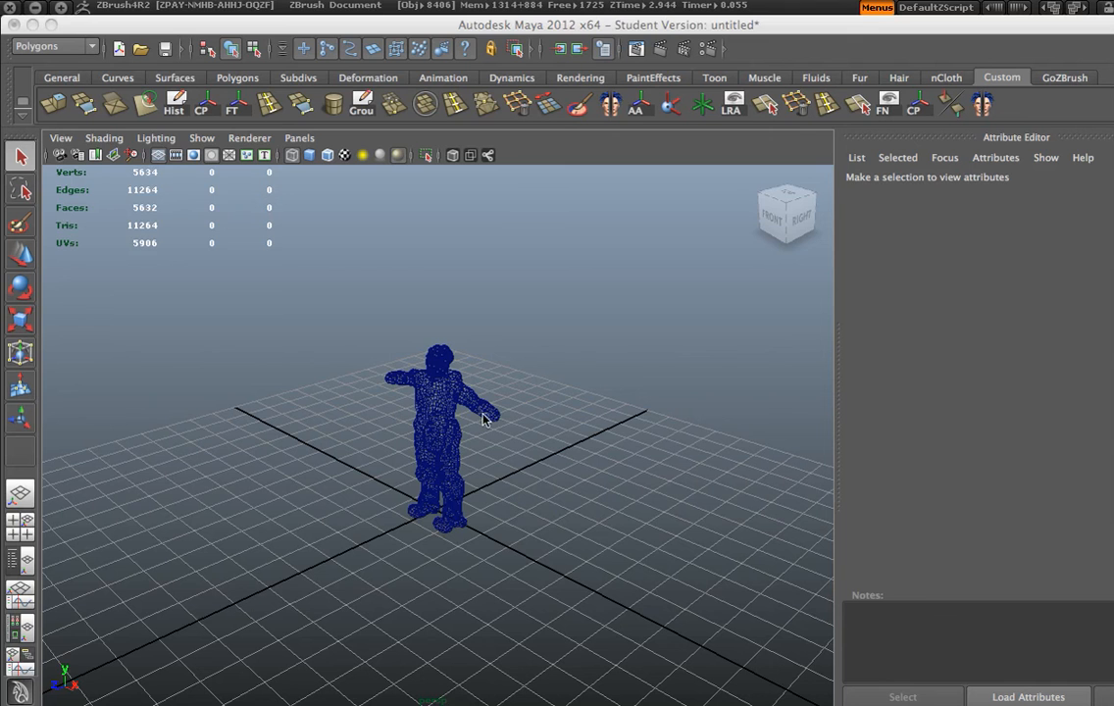
# View the imported Example Man mesh from the front in Maya, and display it smooth shaded with its textures.
pyautogui.click(452, 418)
pyautogui.click(452, 418)
pyautogui.scroll(5, 439, 428)
pyautogui.keyDown('alt'); pyautogui.moveTo(400, 614); pyautogui.dragTo(497, 483); pyautogui.keyUp('alt')
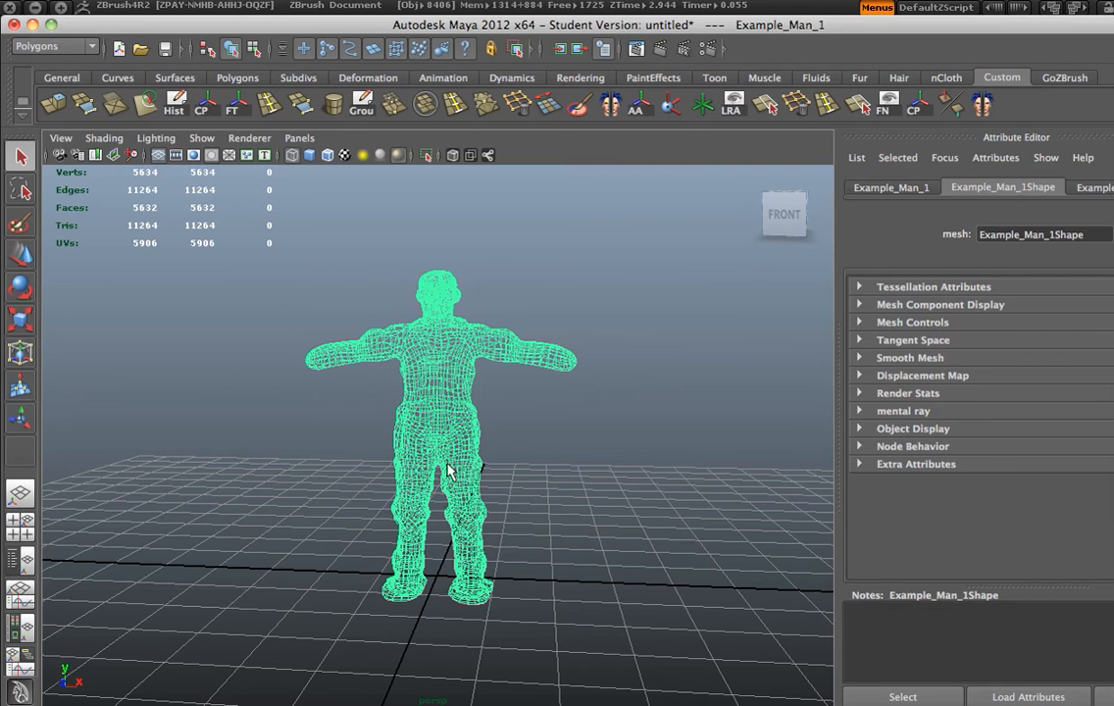
pyautogui.press('5')
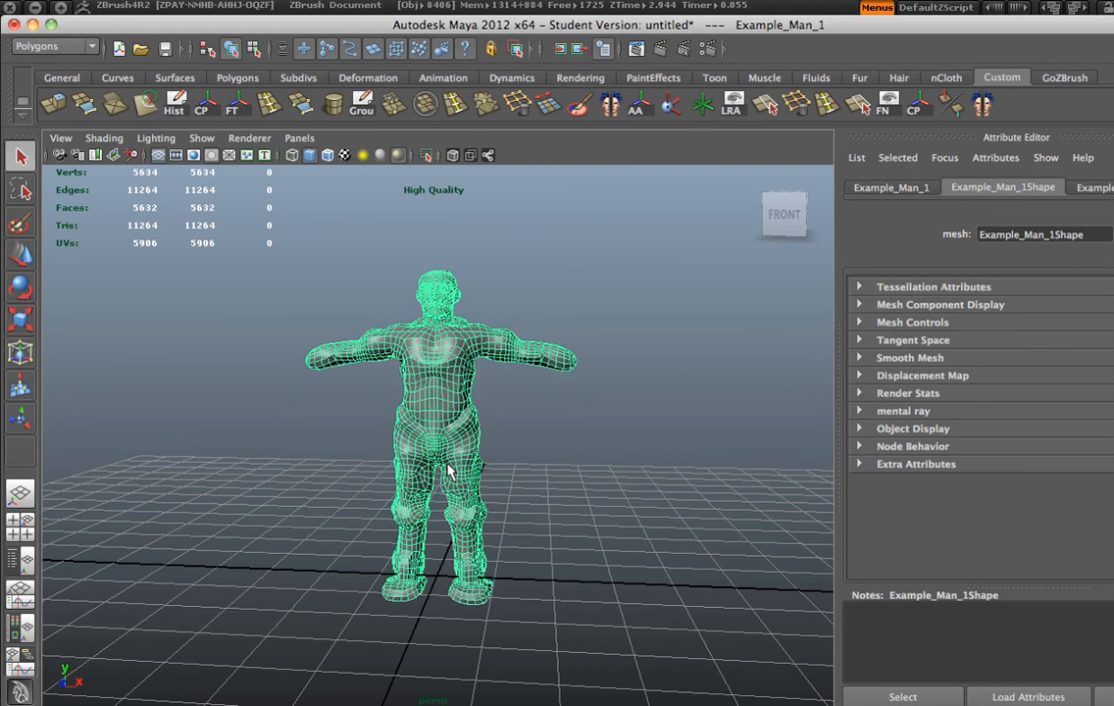
pyautogui.click(579, 429)
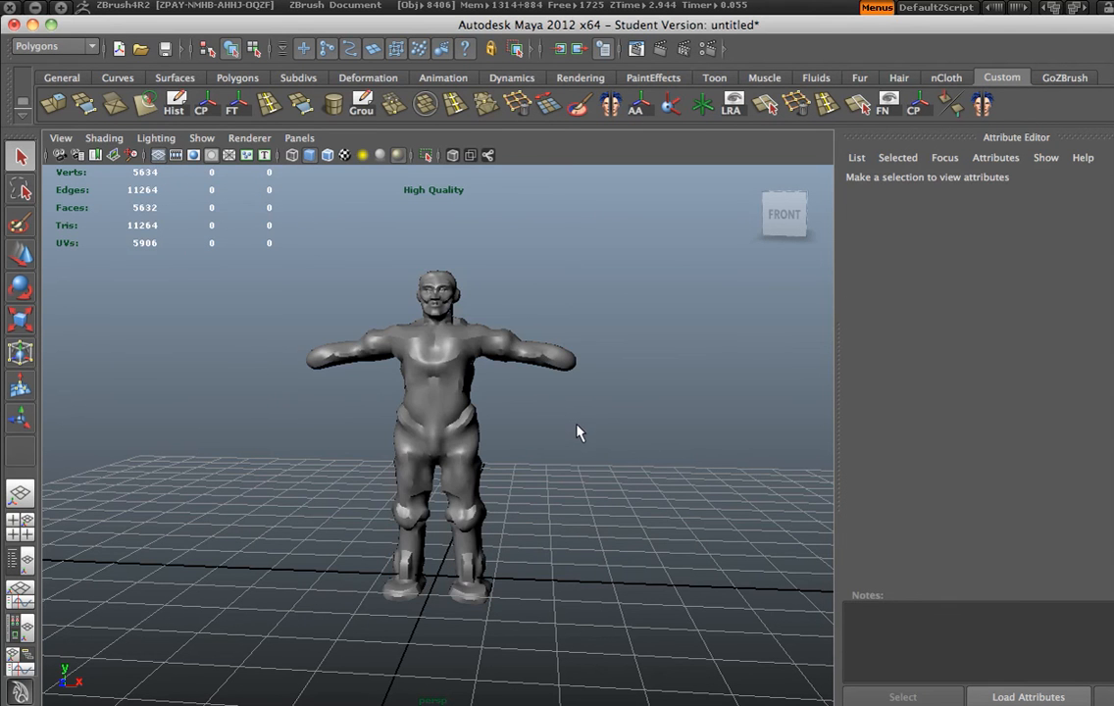
pyautogui.press('6')
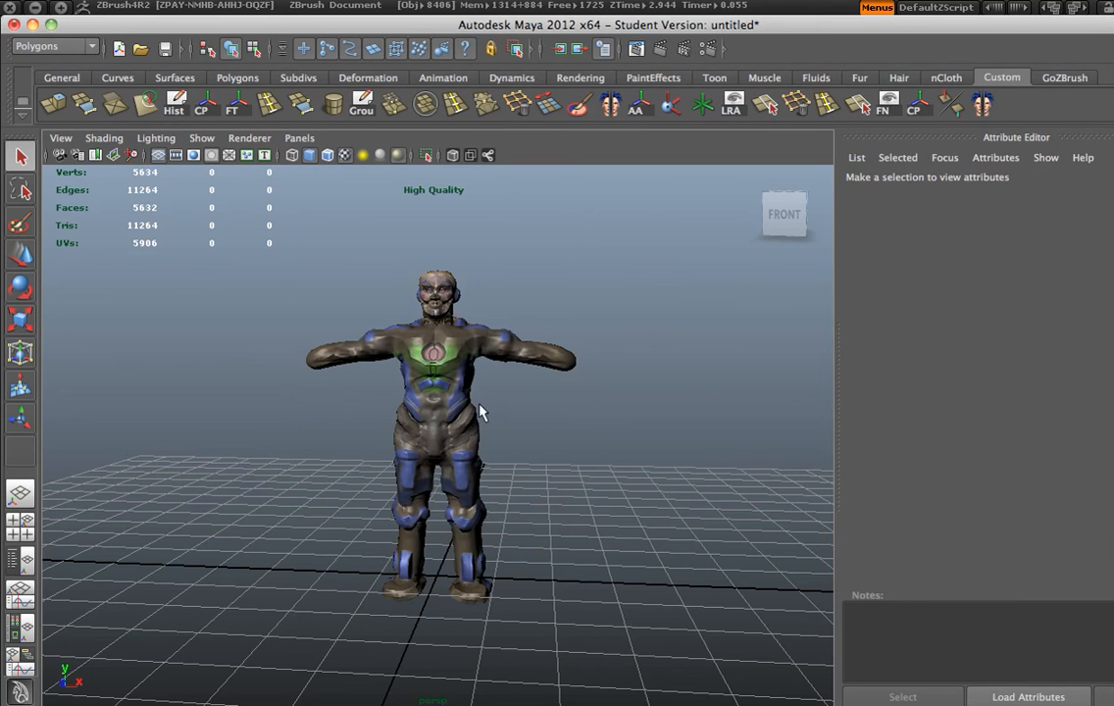
# Check the viewport's High Quality Rendering setting, and examine the color and normal map detail on the model from several angles.
pyautogui.click(249, 138)
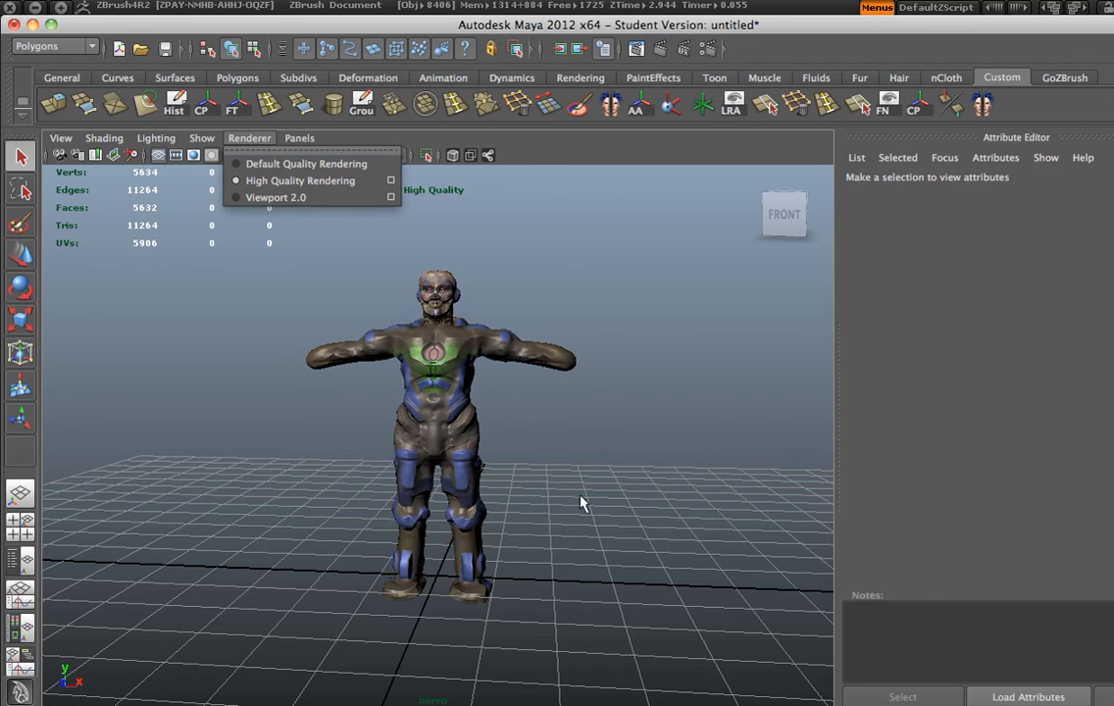
pyautogui.click(623, 505)
pyautogui.keyDown('alt'); pyautogui.moveTo(623, 505); pyautogui.dragTo(565, 484); pyautogui.keyUp('alt')
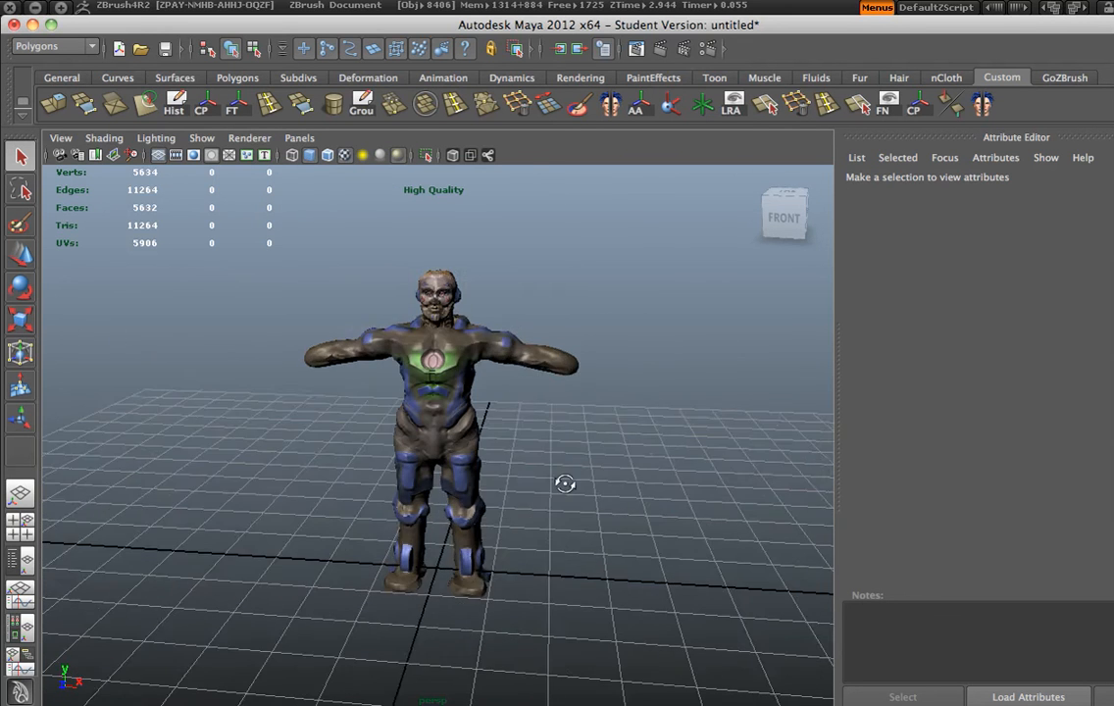
pyautogui.scroll(3, 559, 483)
pyautogui.keyDown('alt'); pyautogui.moveTo(565, 418); pyautogui.dragTo(573, 493); pyautogui.keyUp('alt')
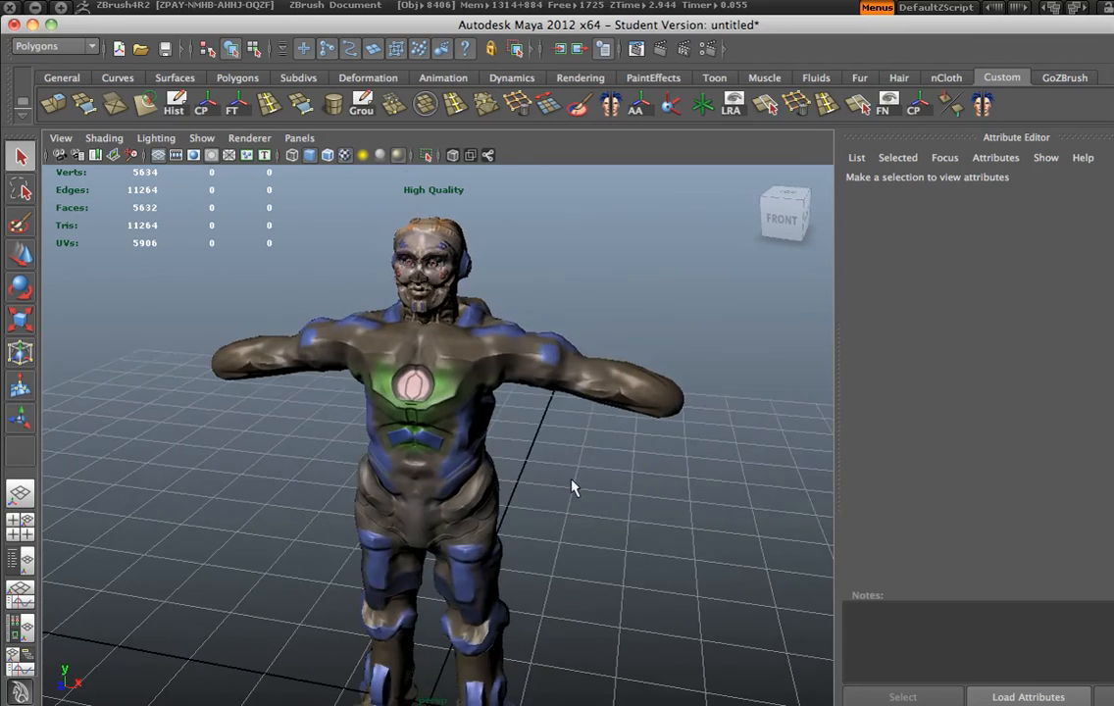
pyautogui.scroll(2, 574, 476)
pyautogui.scroll(-4, 577, 461)
pyautogui.scroll(3, 576, 469)
pyautogui.keyDown('alt'); pyautogui.moveTo(575, 467); pyautogui.dragTo(580, 415, button='middle'); pyautogui.keyUp('alt')
pyautogui.scroll(-3, 580, 414)
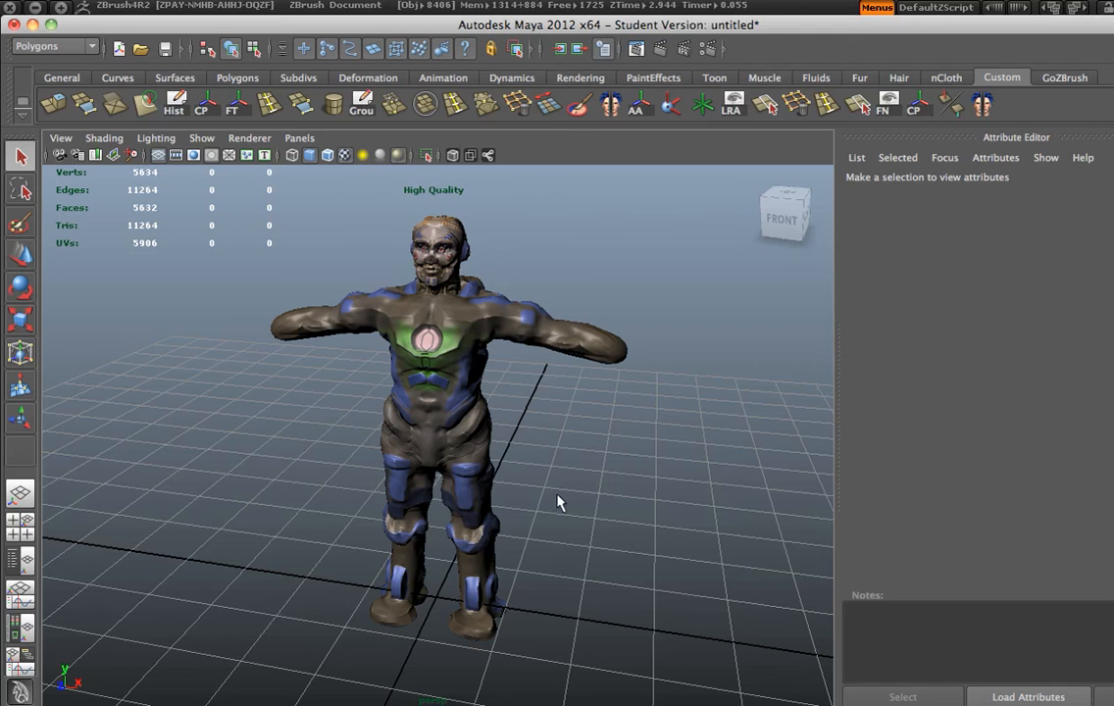
pyautogui.keyDown('alt'); pyautogui.moveTo(469, 378); pyautogui.dragTo(490, 396); pyautogui.keyUp('alt')
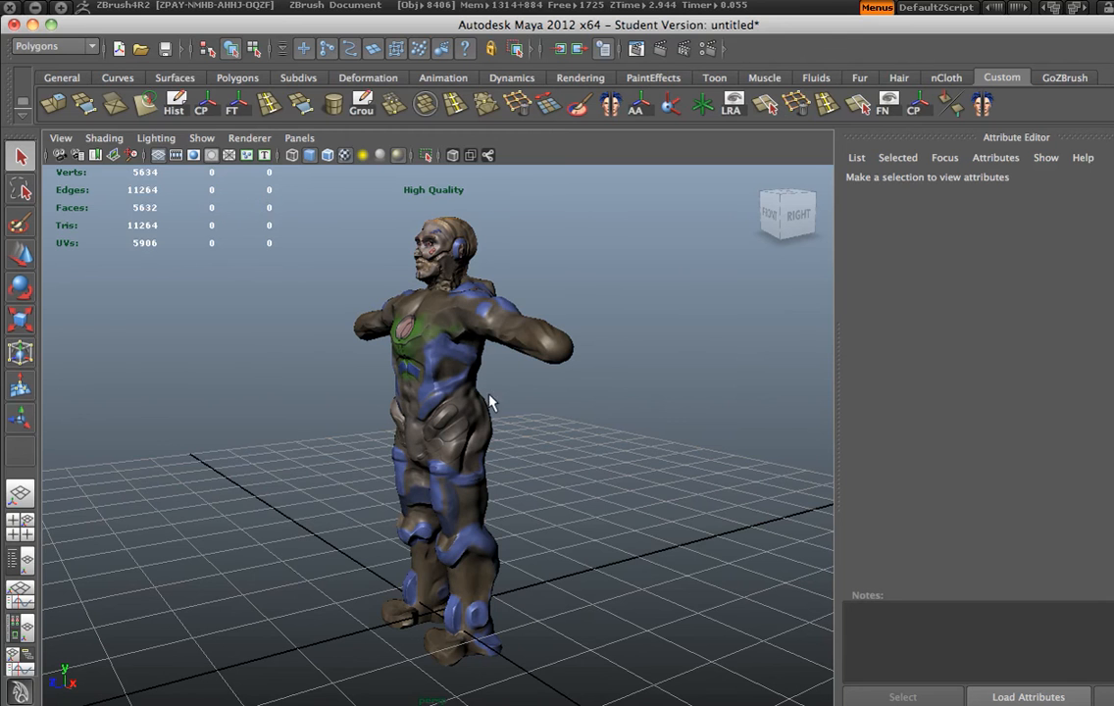